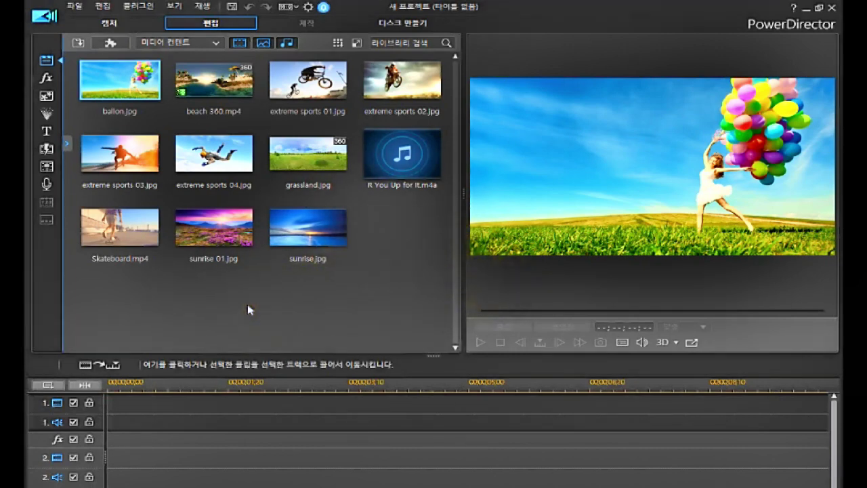
Remove all the sample media from the media library
left_click(122, 82)
key("ctrl+a")
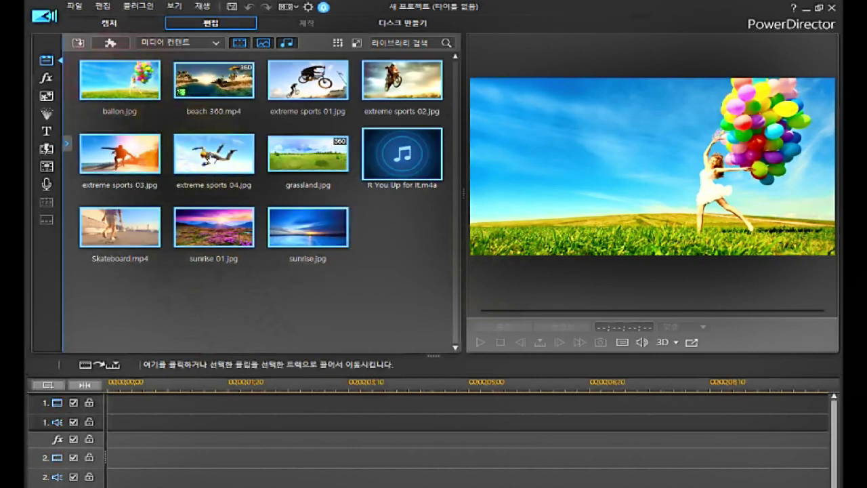
key("Delete")
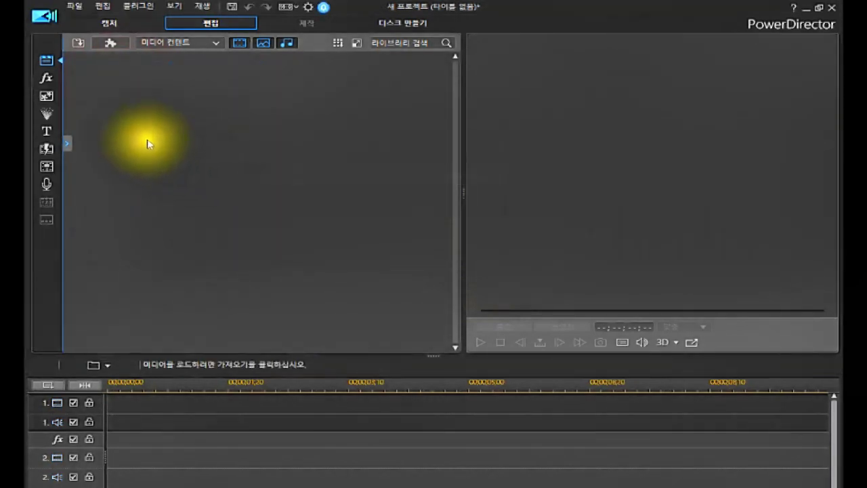
Import 물반사(샘플).jpg and 확대경(샘플).jpg from the 파워디렉터강좌 > #FX효과5(특수효과) folder into the media library
left_click(78, 43)
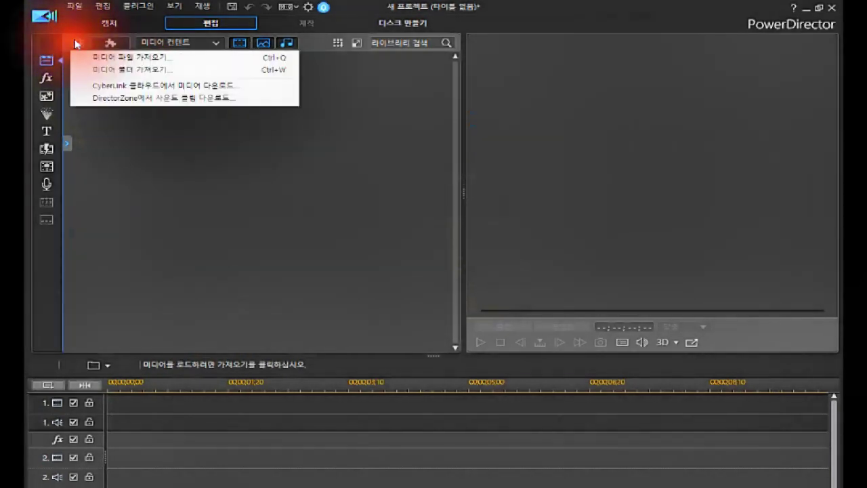
left_click(117, 57)
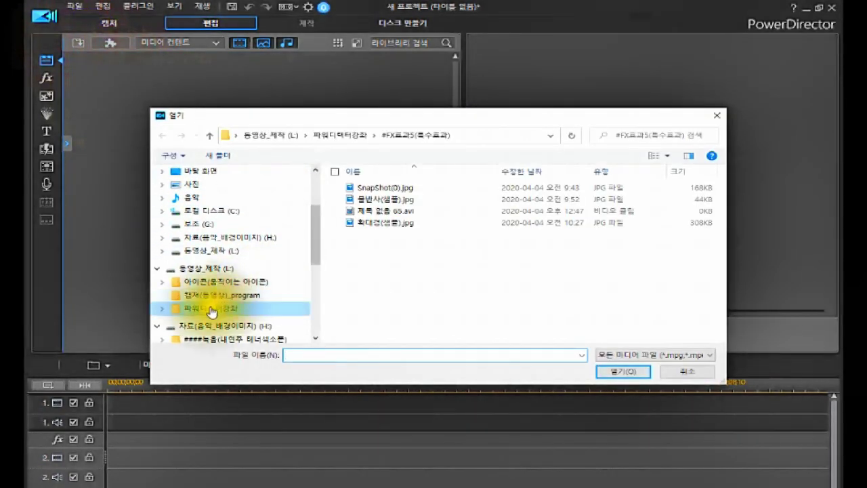
left_click(162, 309)
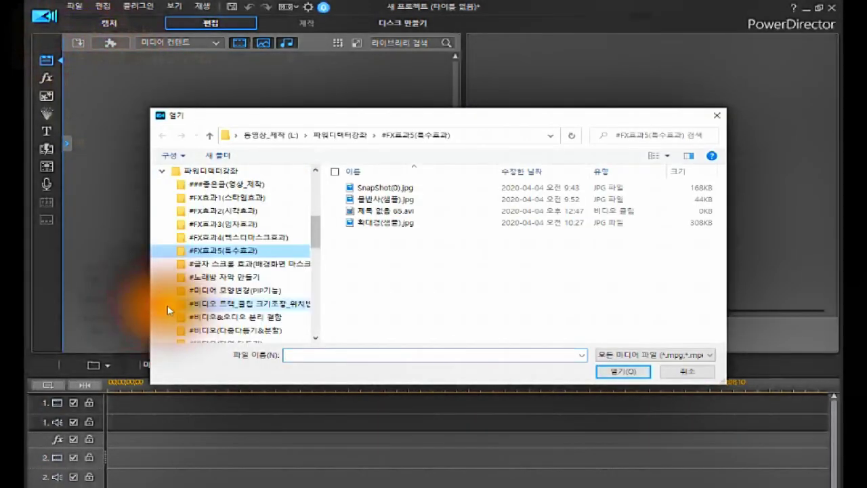
left_click(224, 252)
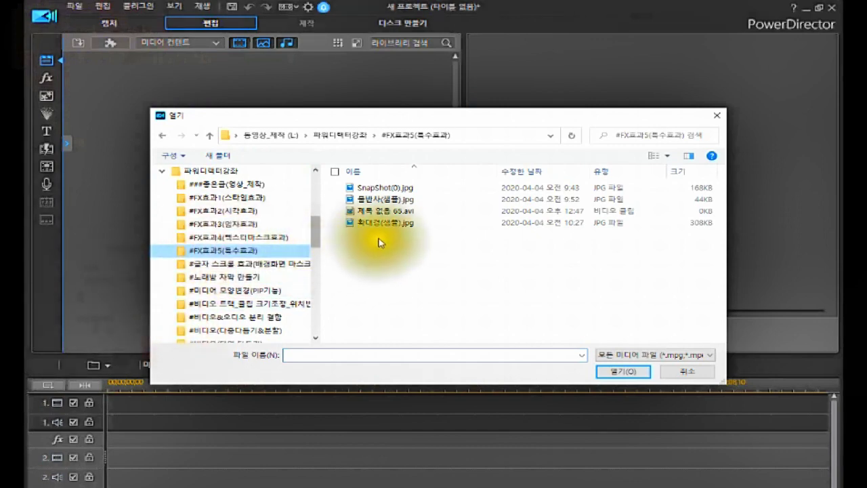
left_click(385, 200)
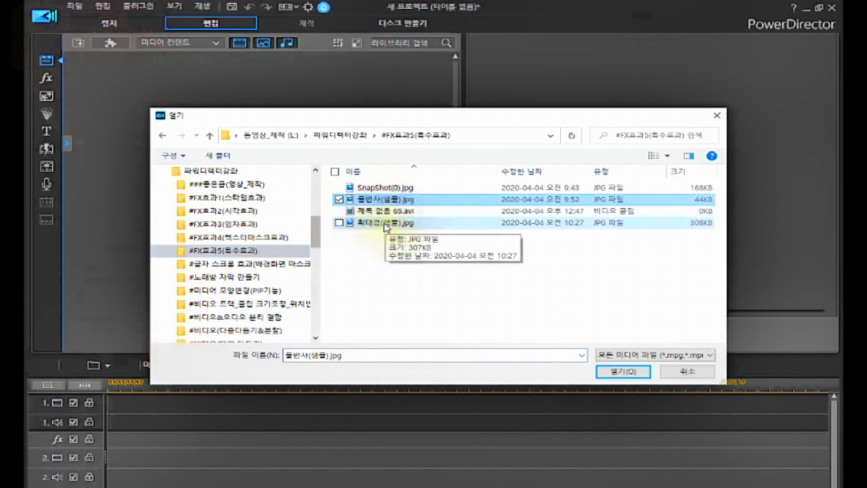
left_click(386, 223, "ctrl")
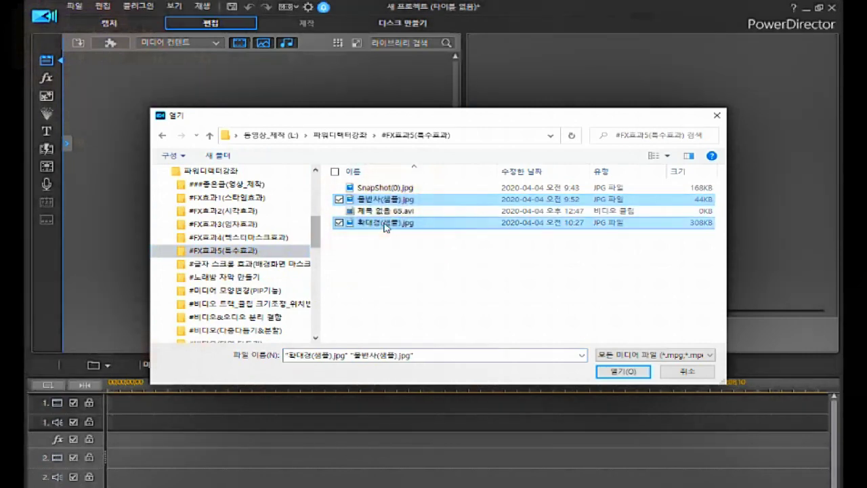
left_click(603, 369)
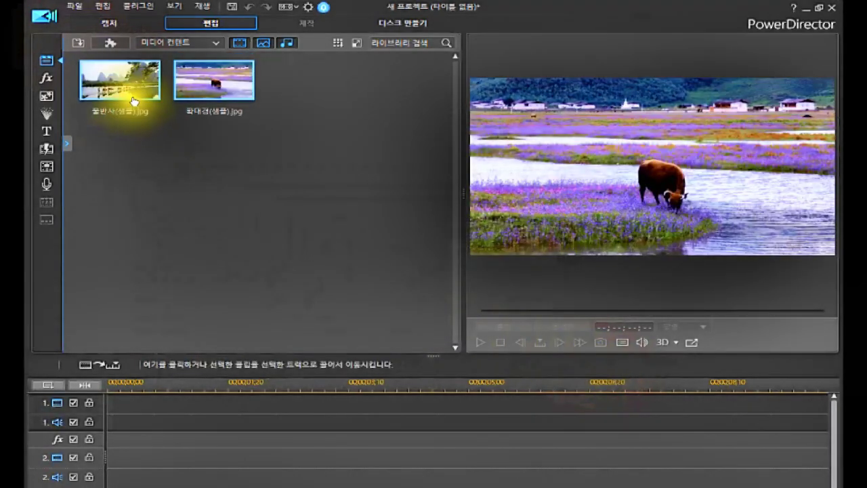
left_click(180, 236)
left_click(166, 232)
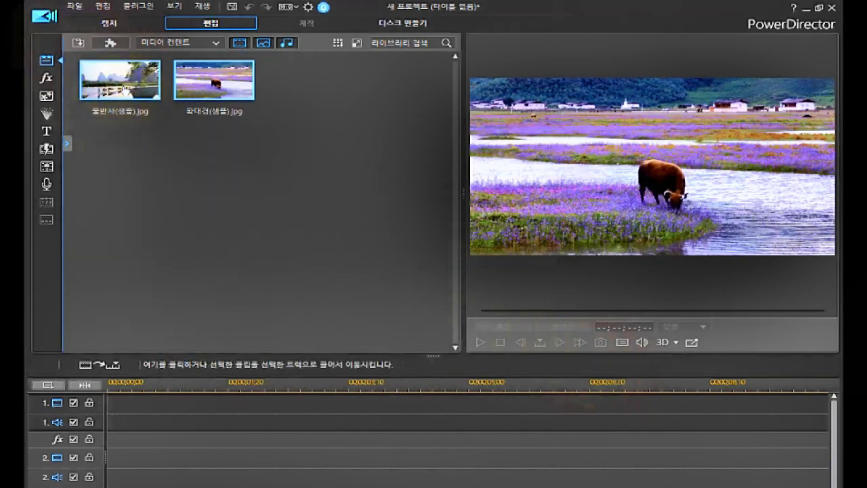
Place 물반사(샘플).jpg at the start of video track 1 and move the playhead to 00:00:01:22
left_click(125, 90)
left_click_drag(125, 91, 106, 406)
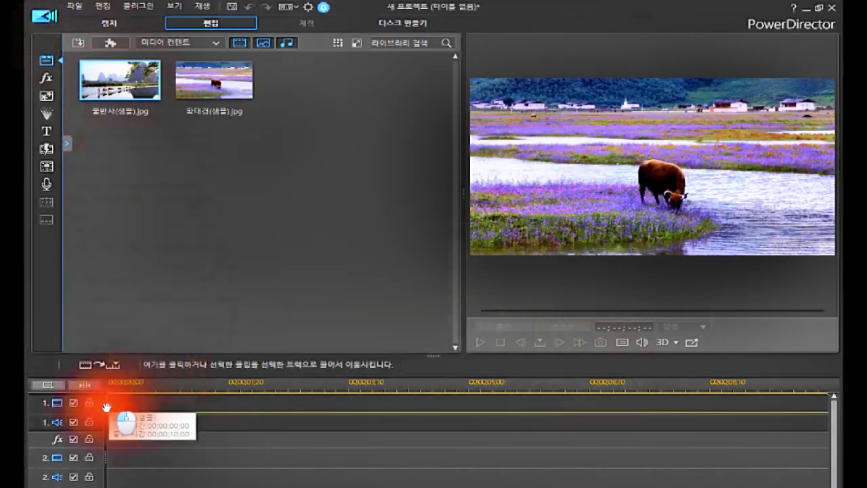
left_click_drag(106, 407, 107, 406)
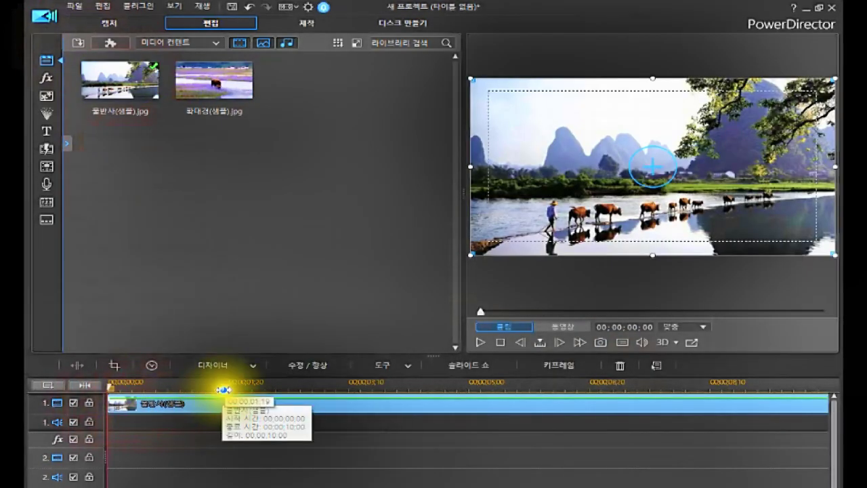
left_click(233, 387)
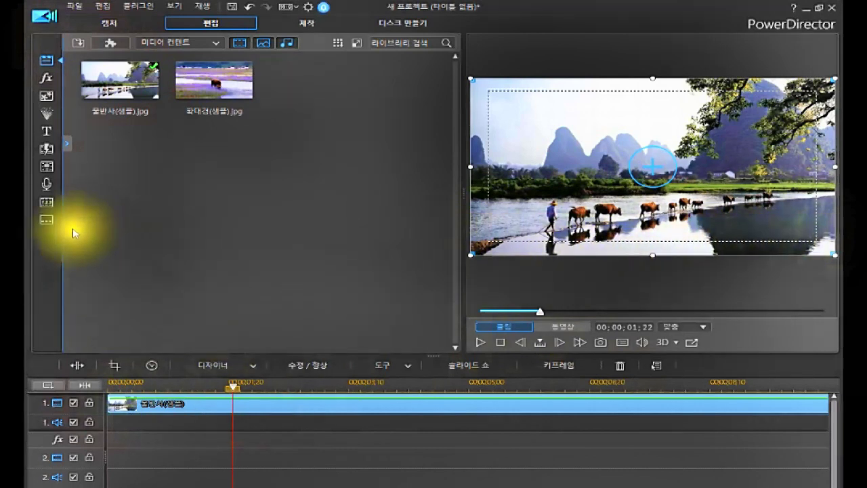
Add the 물 반사 effect from the 특수 category to the start of the effect track
left_click(42, 79)
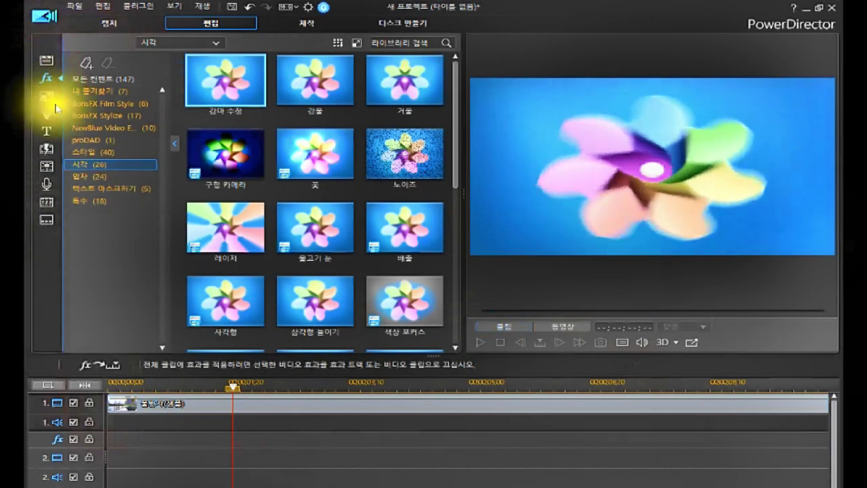
left_click(88, 201)
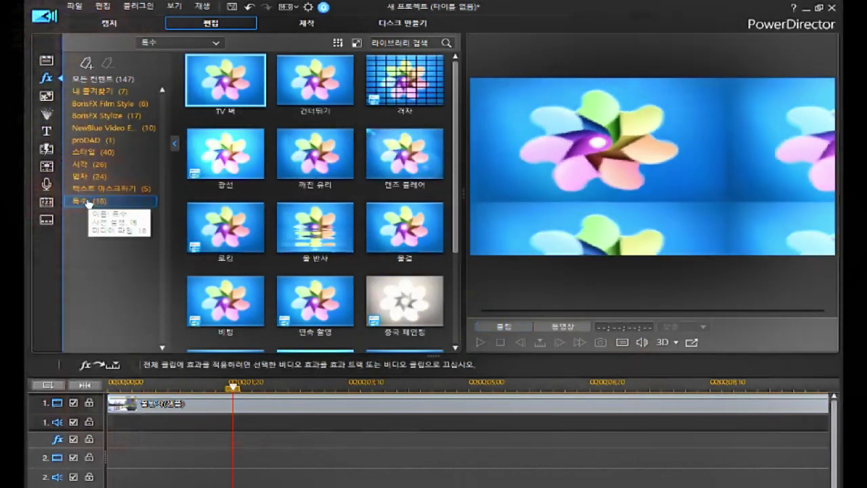
left_click(323, 231)
left_click(323, 231)
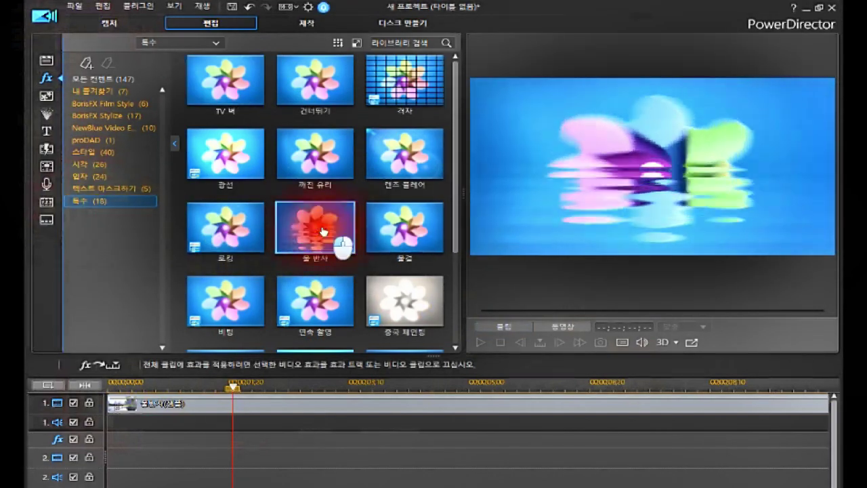
left_click_drag(324, 231, 152, 452)
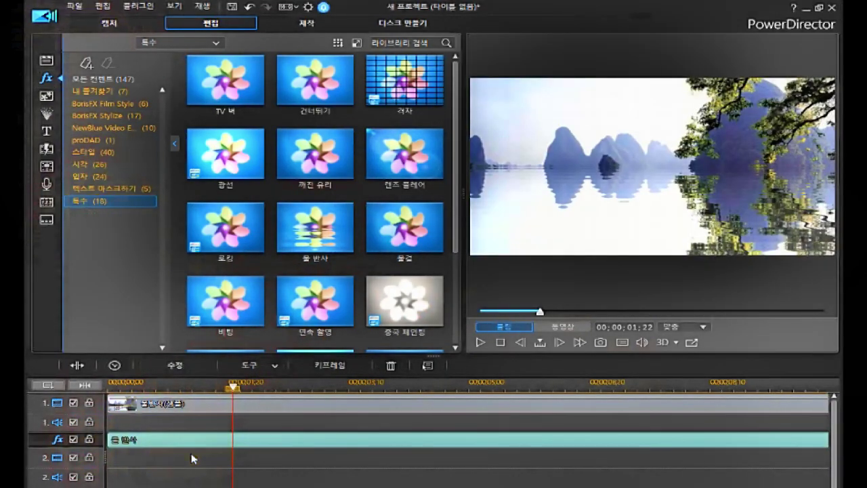
Open the effect settings of the 물 반사 clip on the effect track
left_click(195, 445)
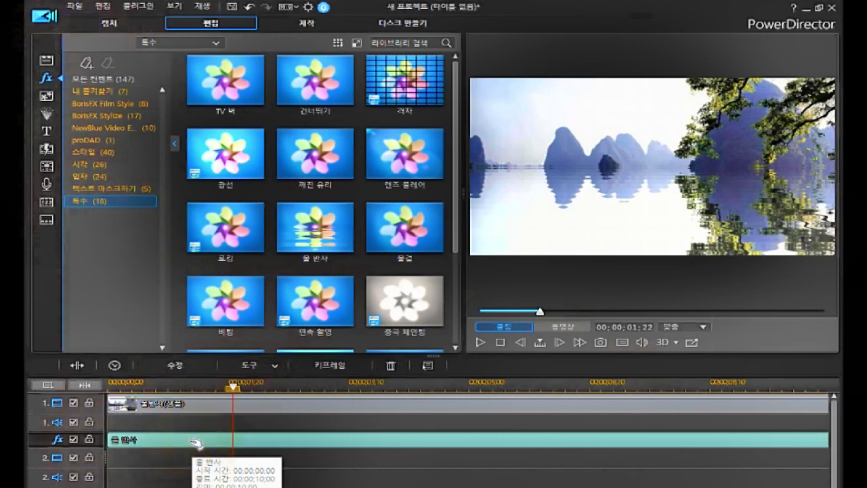
right_click(196, 443)
left_click(217, 441)
right_click(224, 441)
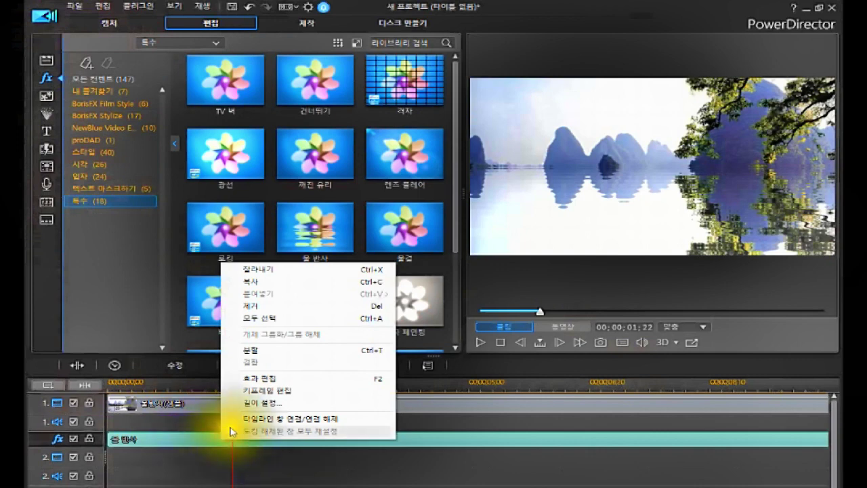
left_click(278, 380)
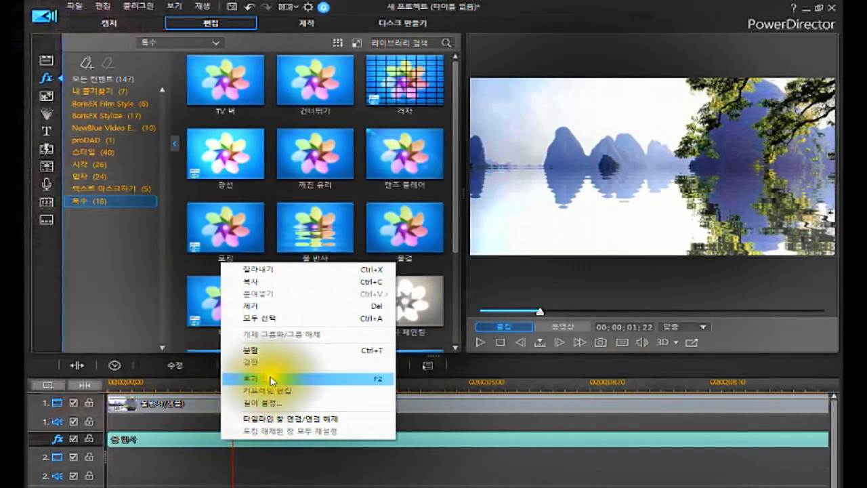
left_click(189, 437)
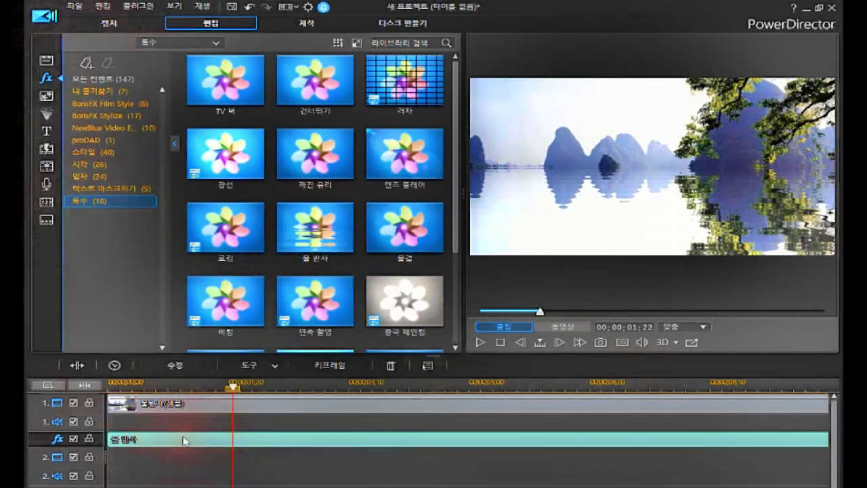
left_click(428, 366)
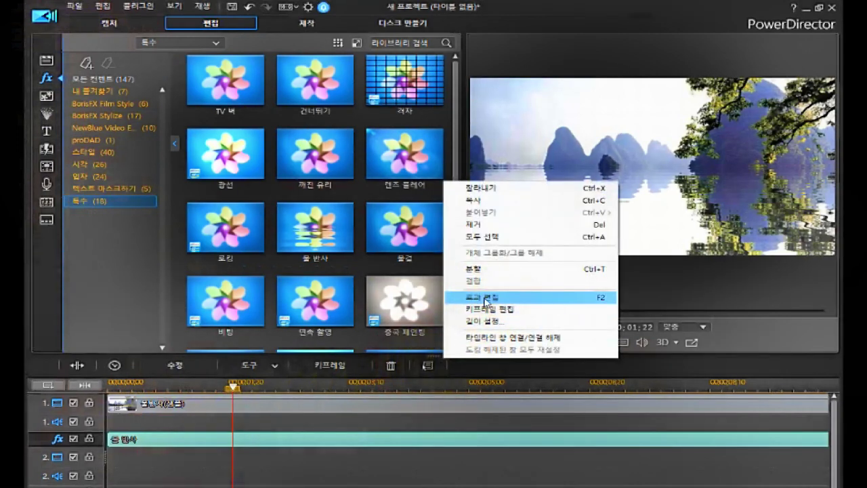
left_click(199, 437)
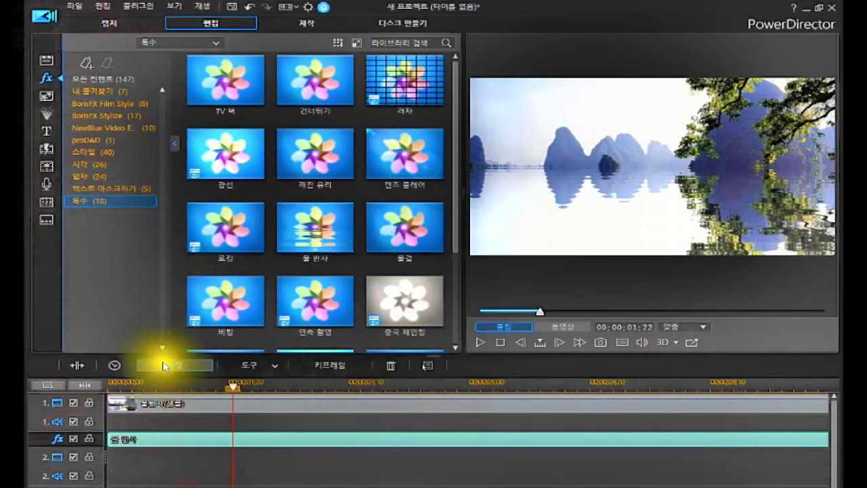
left_click(189, 372)
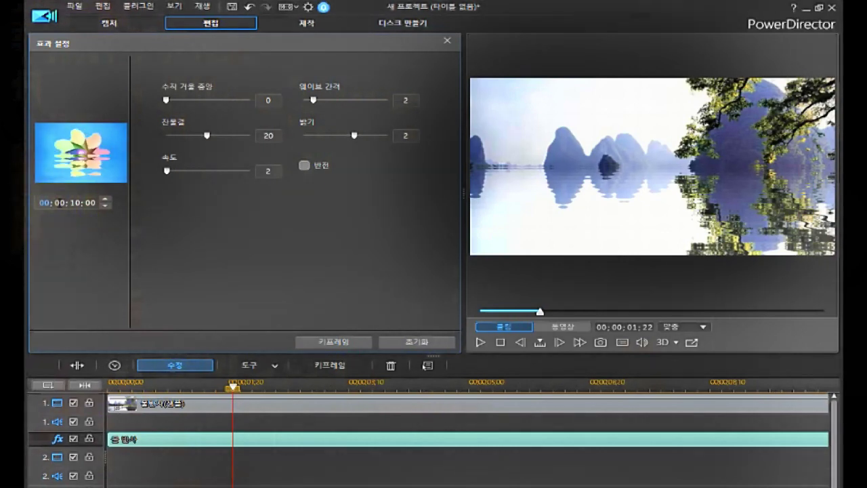
Try a 수직 거울 중앙 value of 10 for the reflection effect and return it to 0
left_click(71, 203)
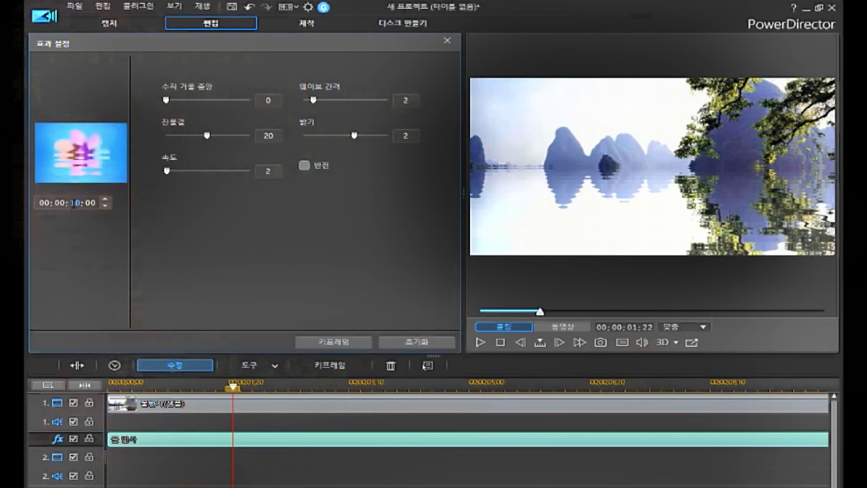
left_click(89, 202)
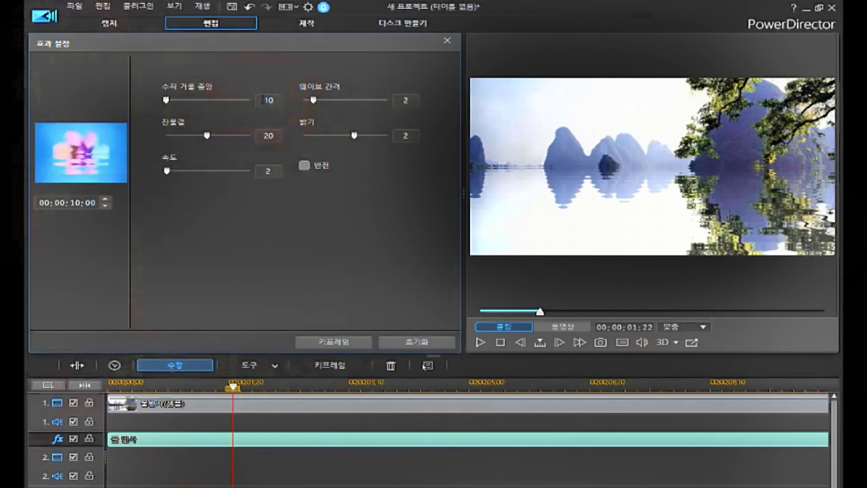
key("Return")
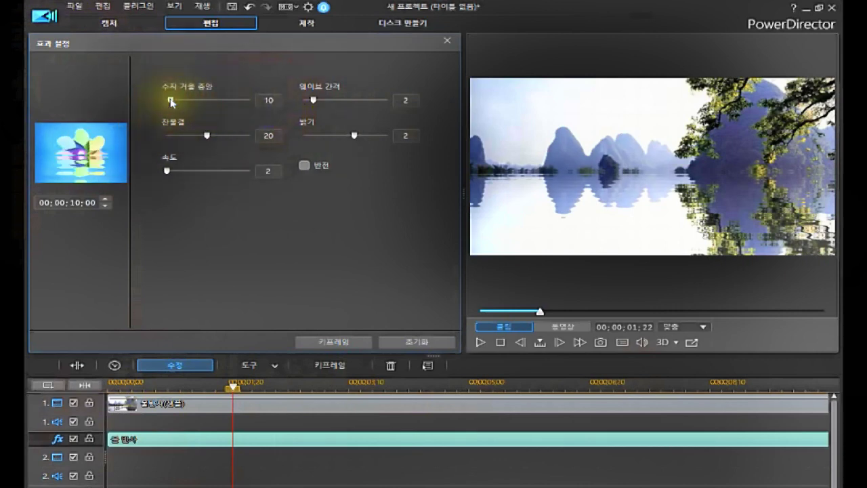
left_click_drag(170, 97, 164, 98)
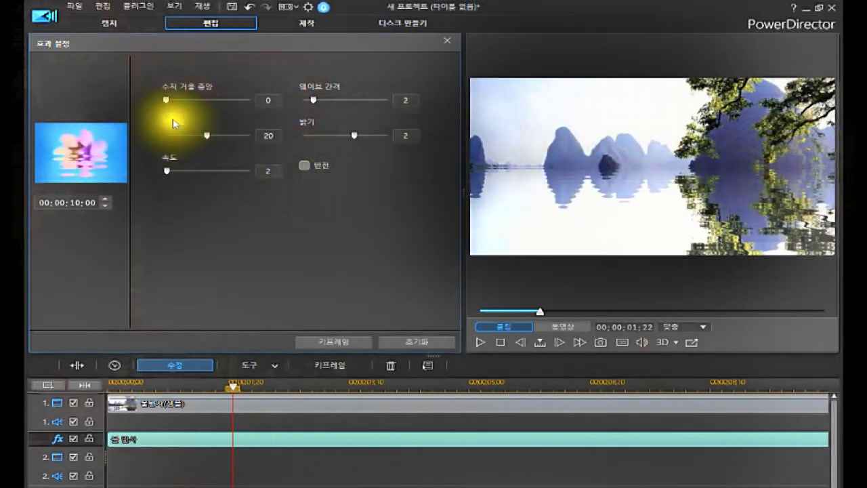
Set the reflection effect's 수직 거울 중앙 to 124, 잔물결 to 23 and 속도 to 85
left_click_drag(168, 105, 199, 125)
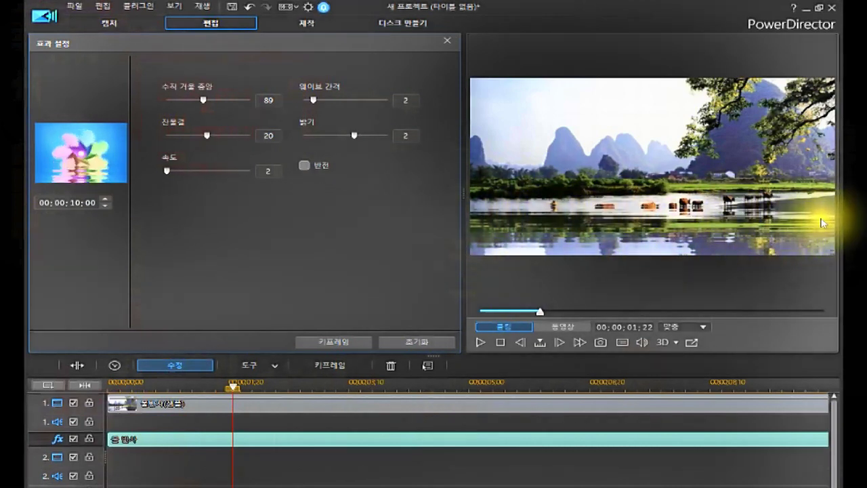
left_click_drag(203, 99, 218, 116)
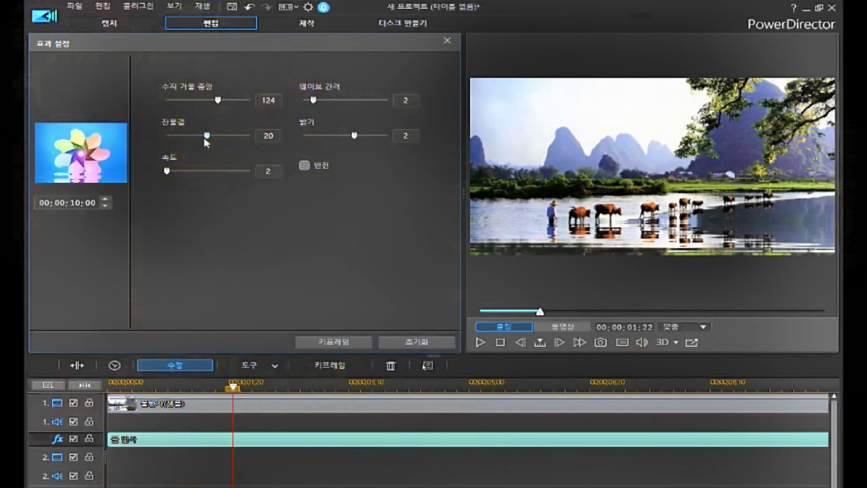
mouse_move(205, 140)
left_mouse_down()
mouse_move(226, 153)
mouse_move(215, 177)
mouse_move(224, 152)
mouse_move(252, 141)
mouse_move(155, 162)
mouse_move(211, 148)
mouse_move(204, 152)
left_mouse_up()
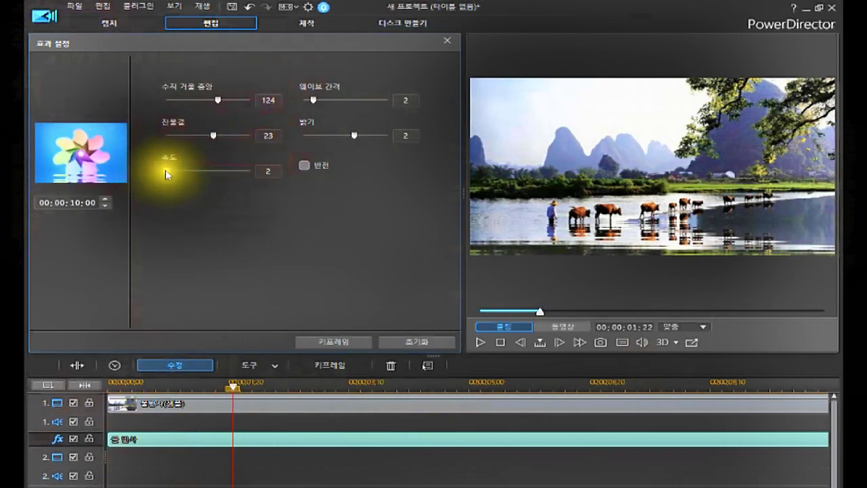
left_click_drag(167, 172, 200, 172)
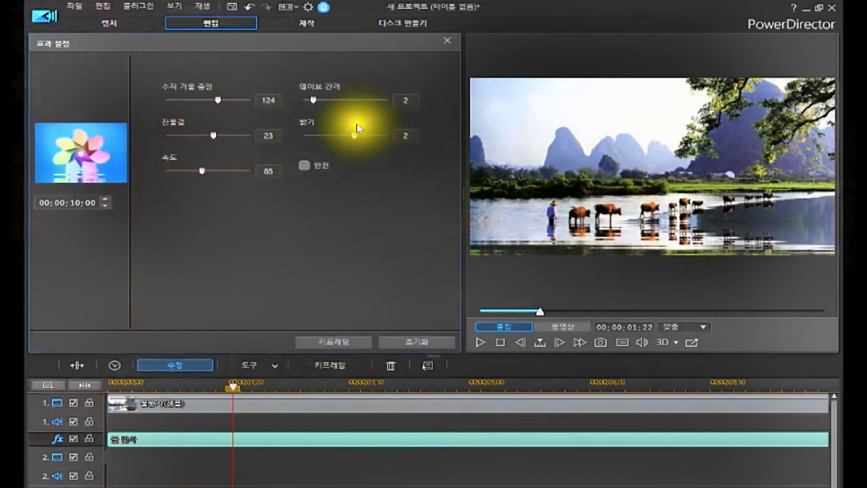
Set the reflection effect's 웨이브 간격 to 3 and 밝기 to -10
left_click(313, 101)
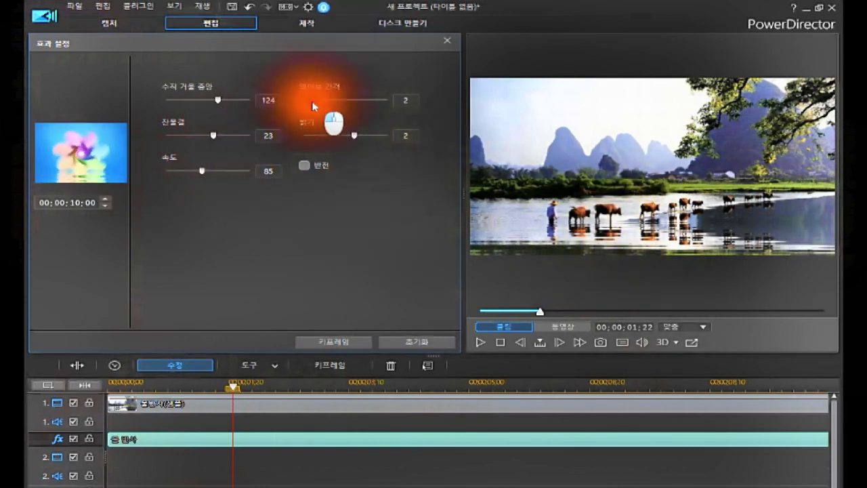
left_click_drag(313, 102, 324, 116)
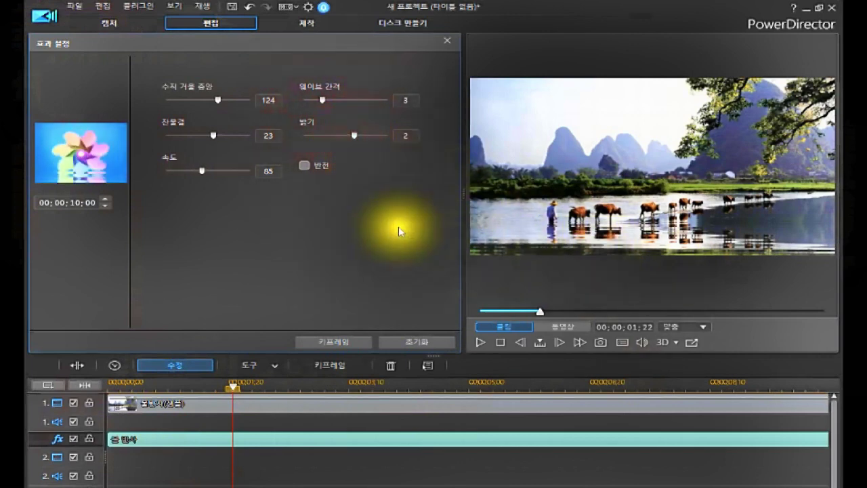
left_click_drag(353, 139, 299, 155)
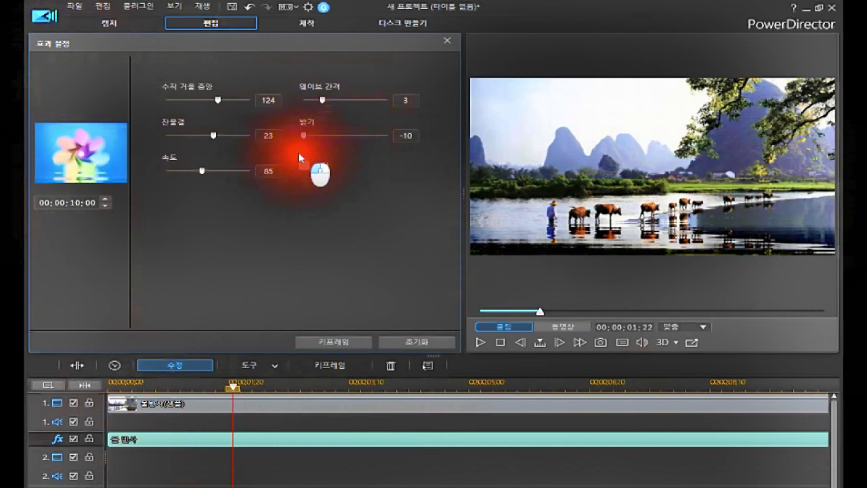
Set the reflection effect's 밝기 to -9, then try the 반전 option and turn it back off
left_click_drag(298, 152, 304, 152)
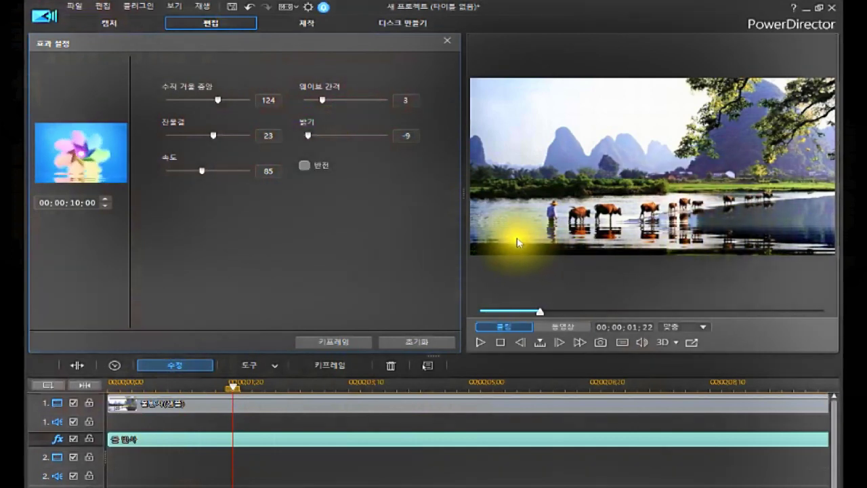
left_click(303, 165)
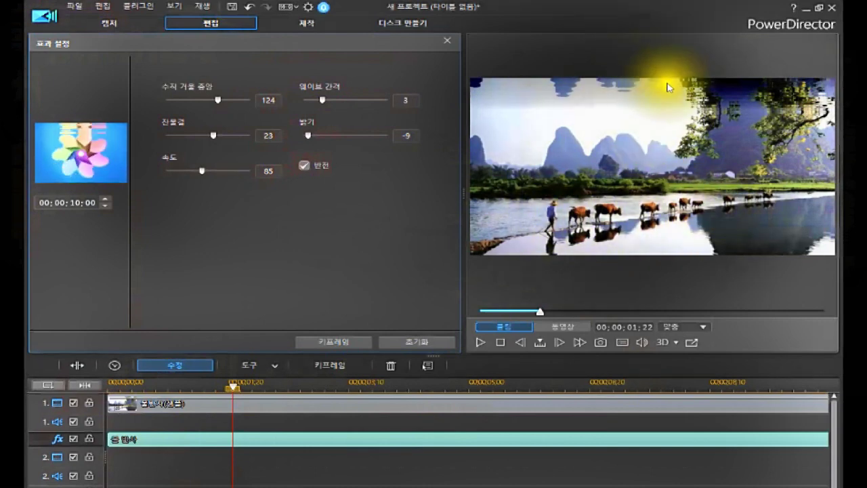
left_click(305, 167)
left_click(305, 166)
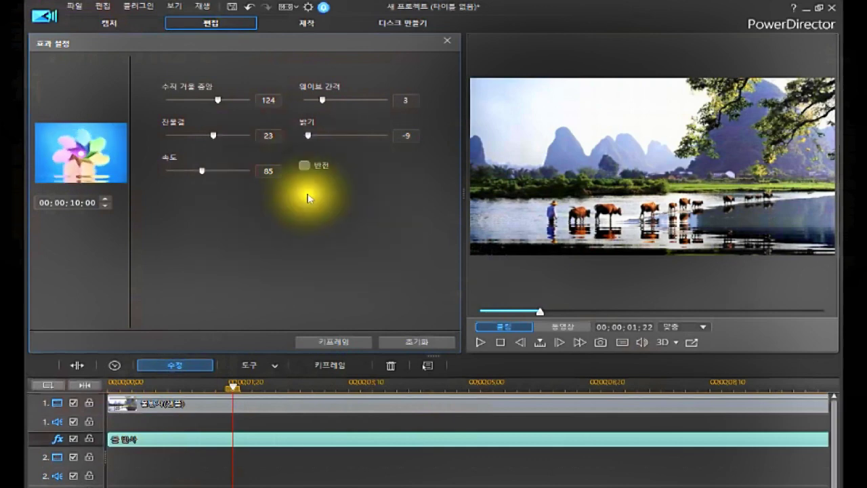
Open the keyframe settings of the 물 반사 effect
left_click(414, 341)
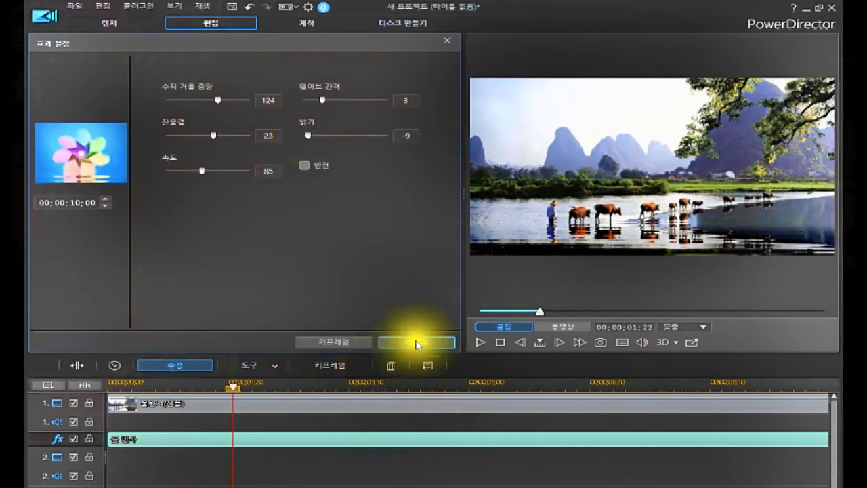
left_click(329, 346)
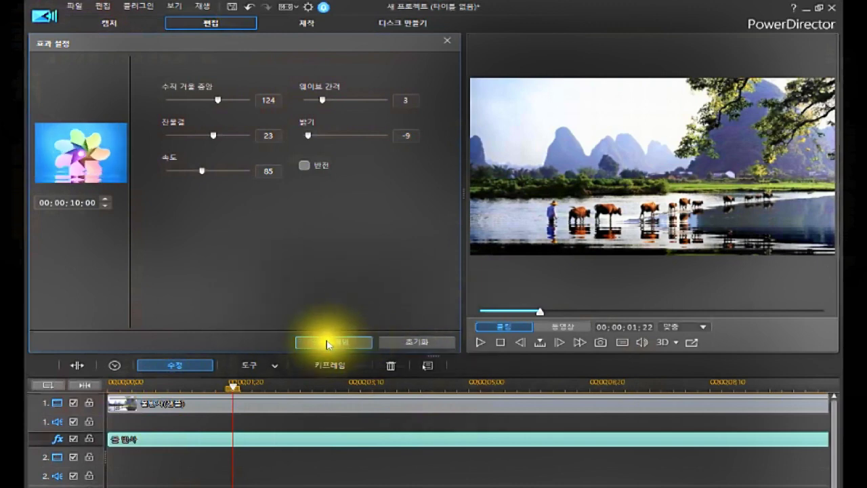
left_click(330, 345)
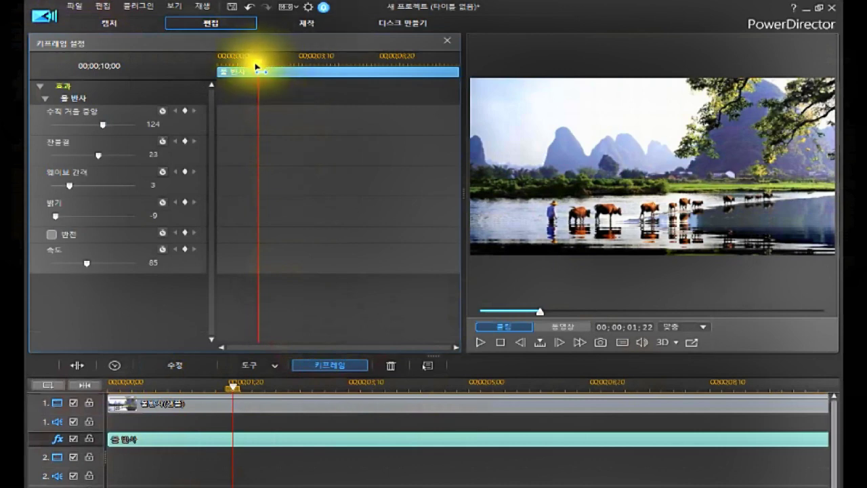
Add keyframes for all six 물 반사 parameters, from 수직 거울 중앙 to 속도, at 00;00;04;02
left_click_drag(258, 63, 315, 115)
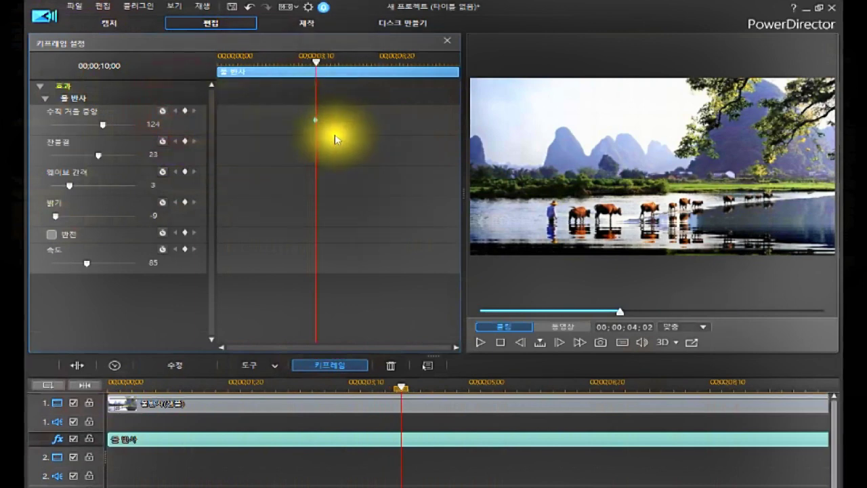
left_click(183, 142)
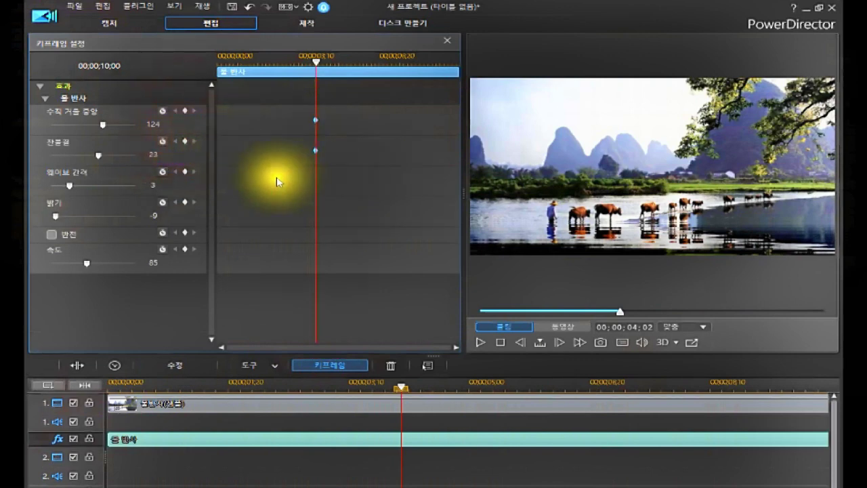
left_click(185, 171)
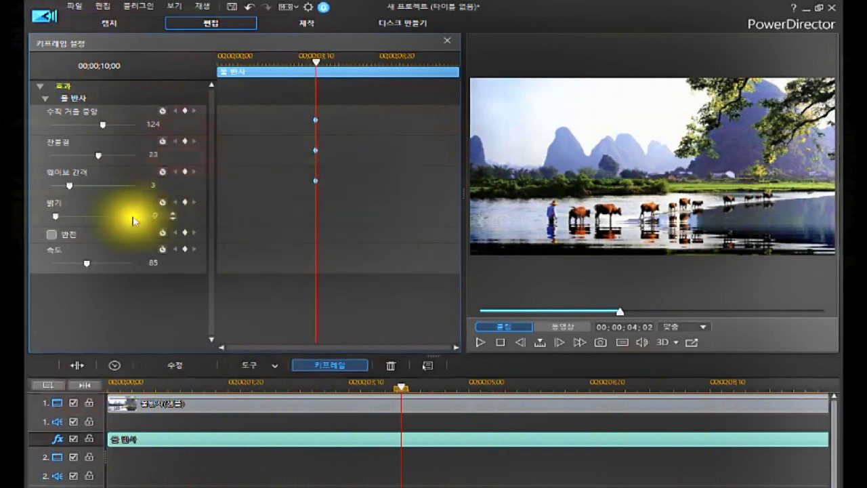
left_click(186, 202)
left_click(184, 233)
left_click(184, 247)
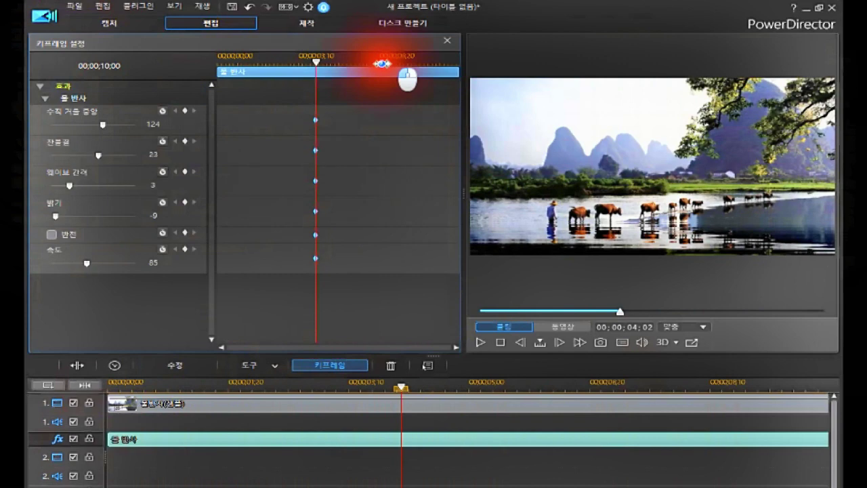
At 00;00;06;25, keyframe 수직 거울 중앙 at 137, 잔물결 at 40 and 웨이브 간격 at 10
left_click(382, 63)
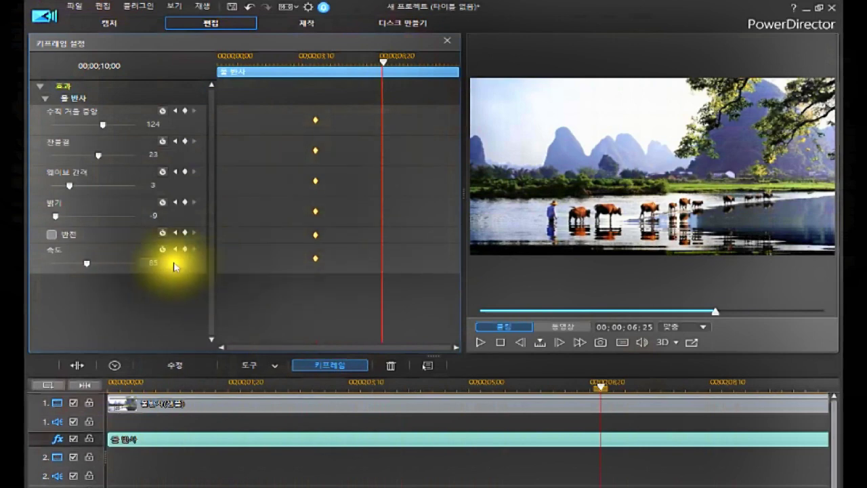
left_click(102, 126)
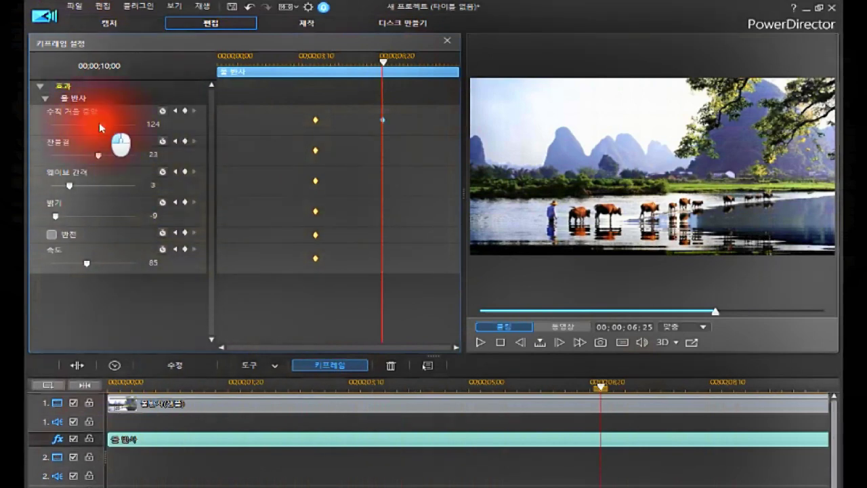
left_click_drag(98, 126, 107, 119)
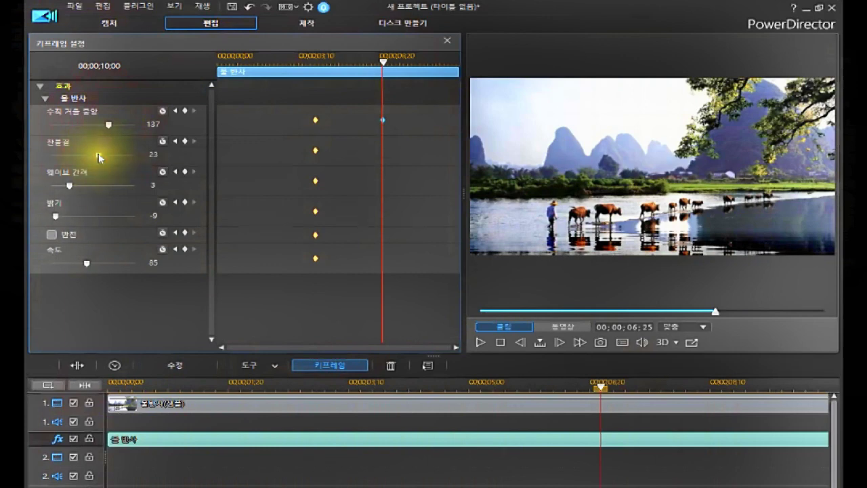
left_click_drag(102, 161, 143, 174)
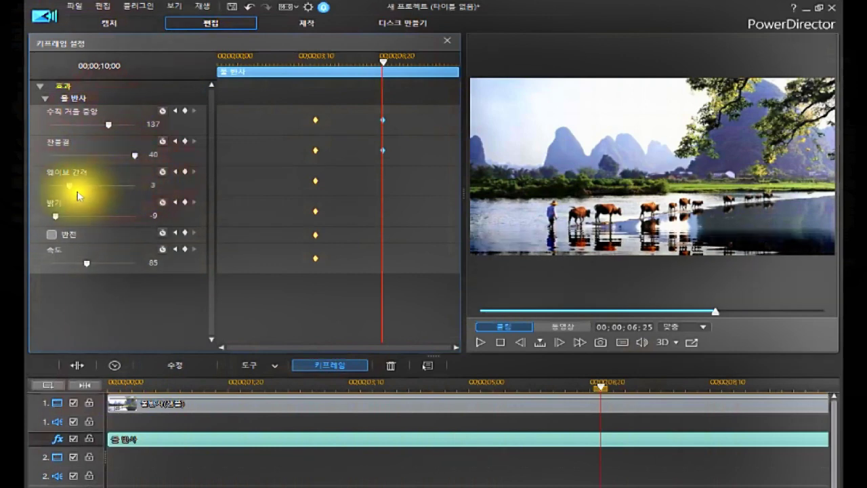
left_click_drag(66, 189, 139, 189)
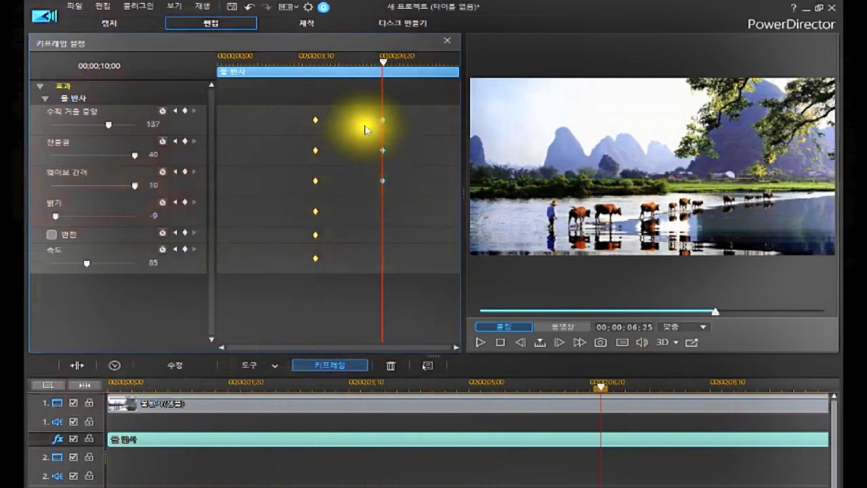
At the same time position, keyframe 밝기 at -6 and 속도 at 179
left_click(55, 217)
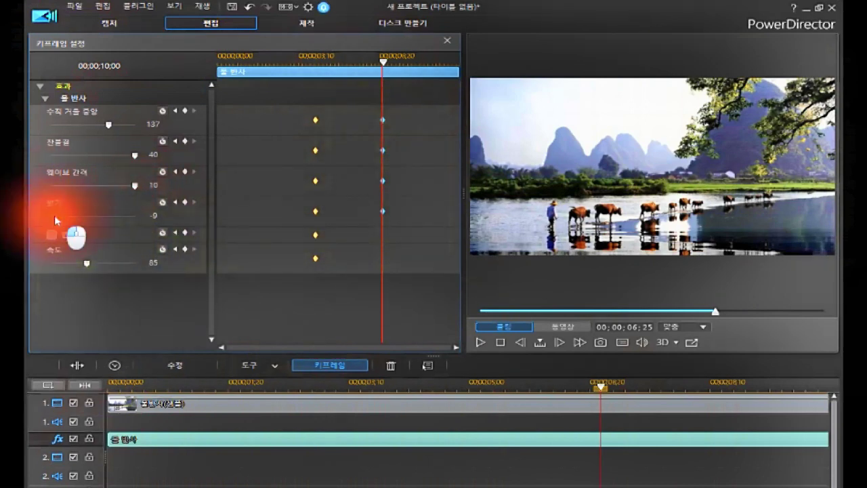
left_click_drag(56, 219, 68, 222)
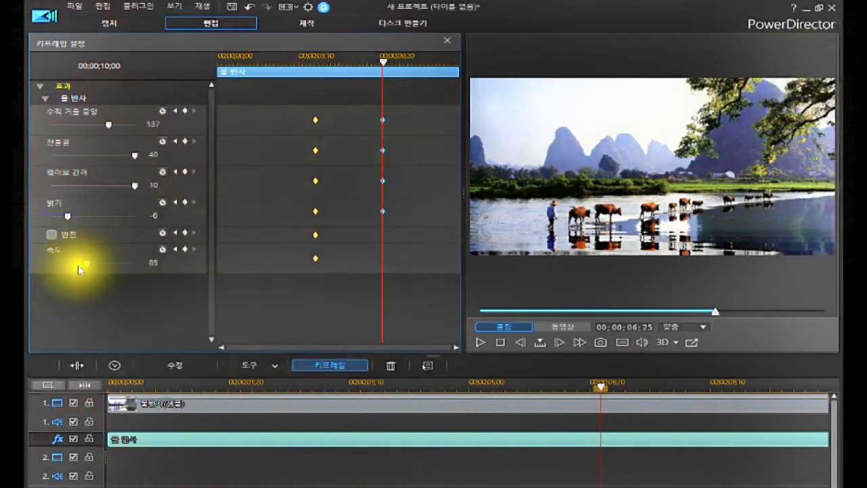
left_click_drag(78, 265, 123, 274)
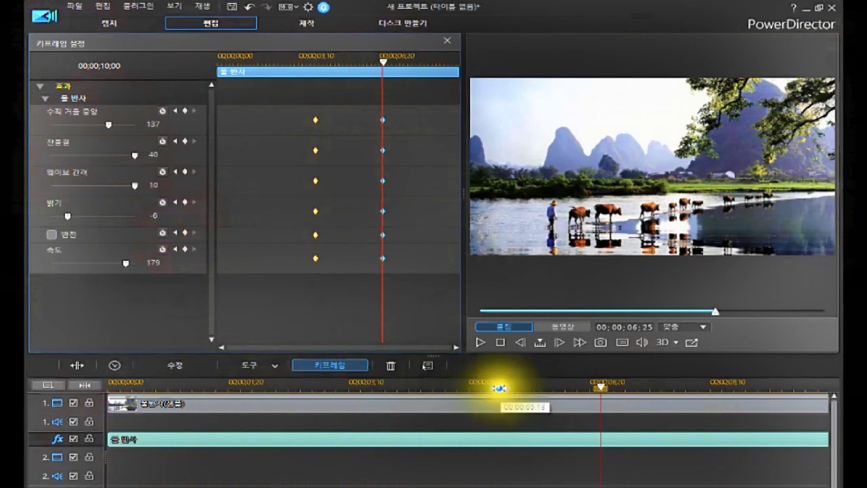
Play the keyframed reflection effect from the beginning and close the keyframe settings
left_click(501, 343)
left_click(481, 343)
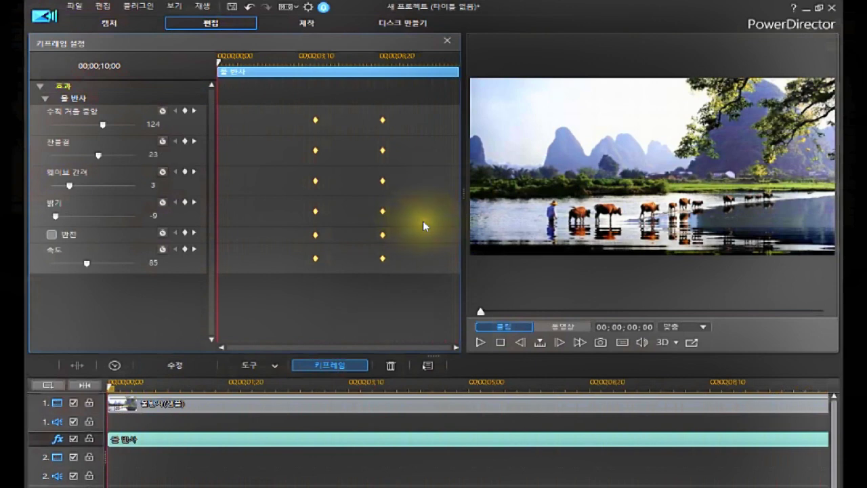
left_click(445, 46)
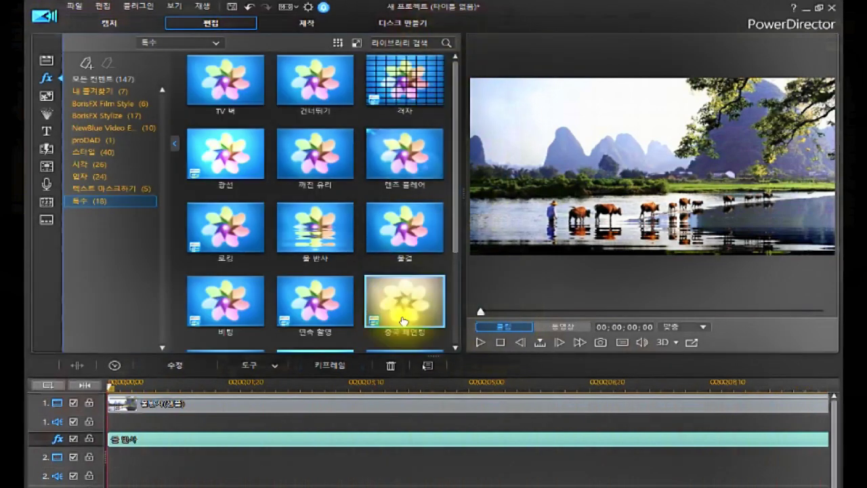
Delete the 물 반사 effect and the 물반사(샘플) photo clip from the timeline
left_click(156, 442)
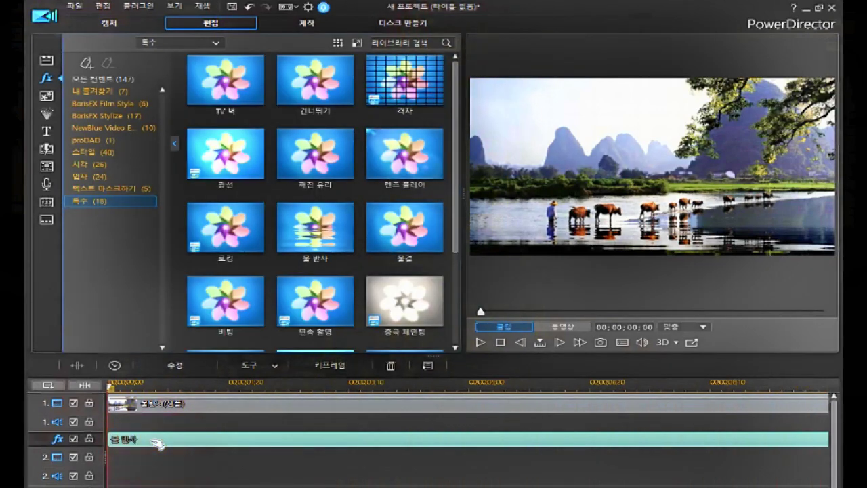
key("Delete")
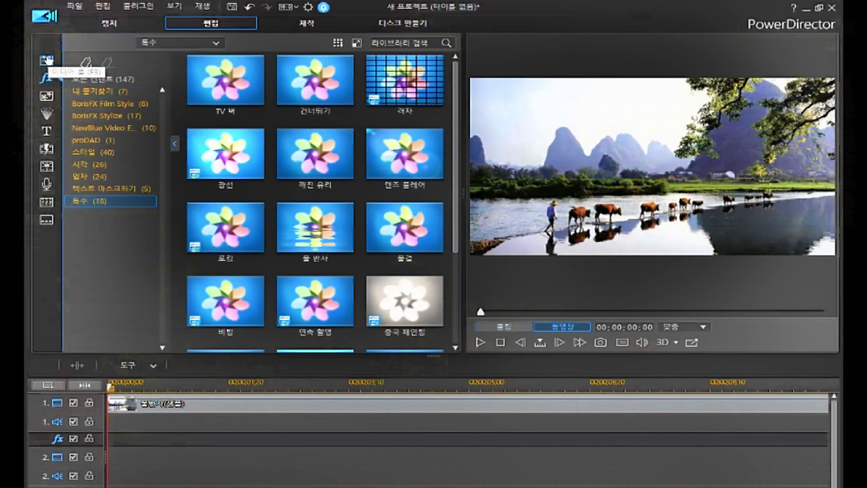
left_click(47, 60)
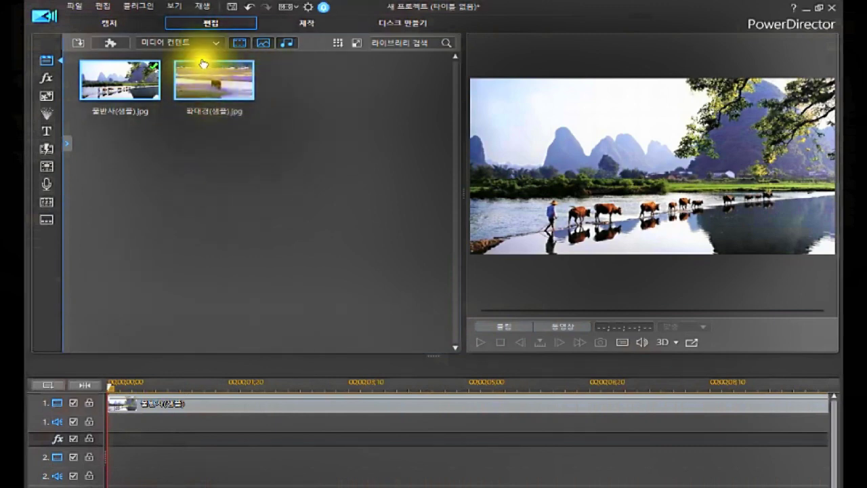
left_click(151, 406)
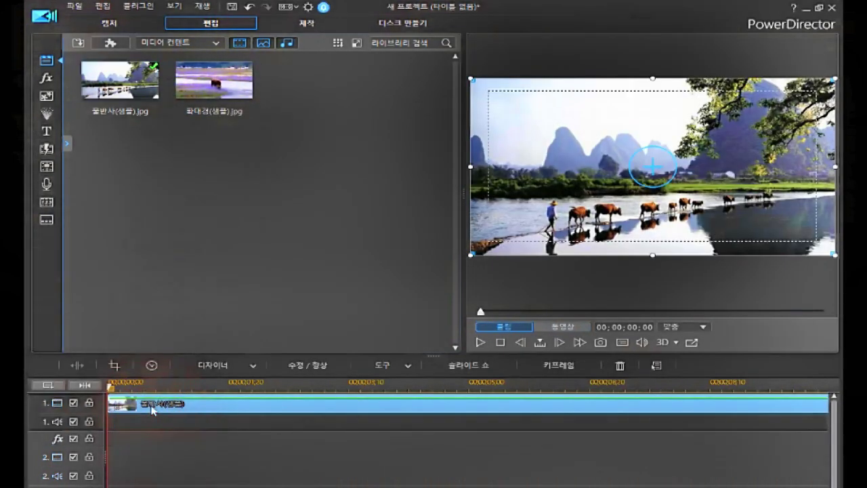
key("Delete")
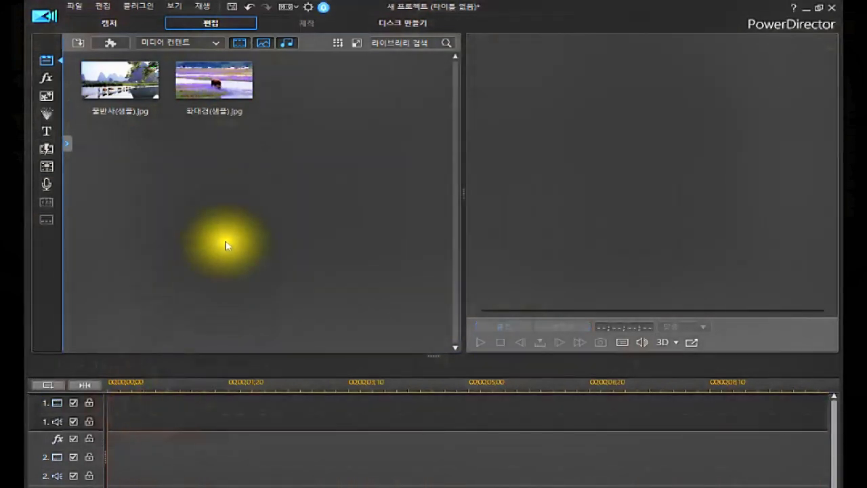
Place 확대경(샘플).jpg at the start of video track 1 and move the playhead to 00;00;01;06
left_click_drag(235, 88, 114, 404)
left_click(194, 383)
left_click(201, 408)
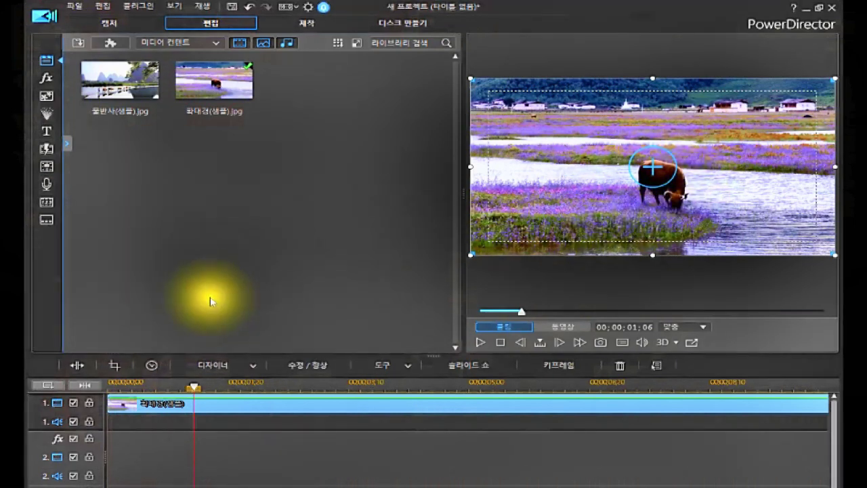
Add the 확대경 effect from the 특수 category to the start of the effect track
left_click(45, 80)
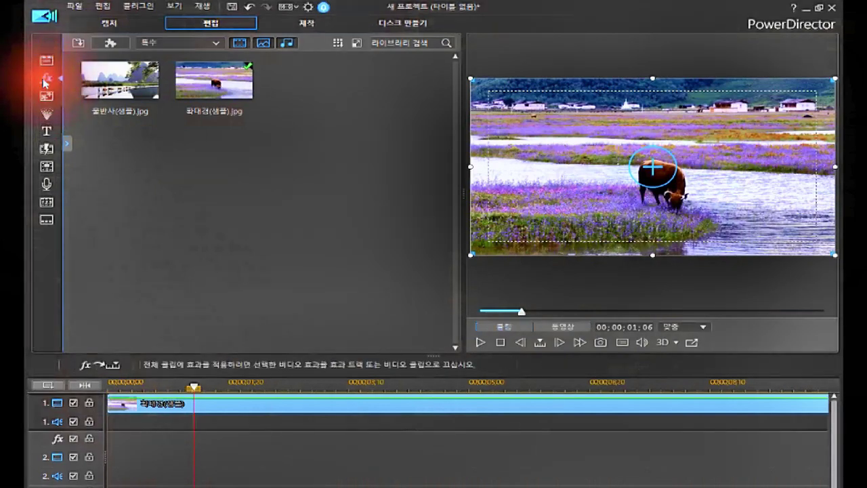
left_click(112, 203)
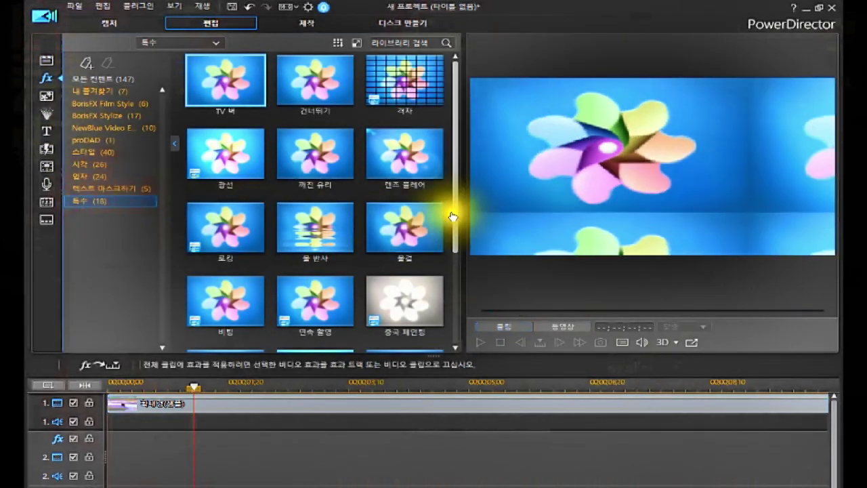
scroll(452, 217, "down", 1)
scroll(449, 278, "down", 2)
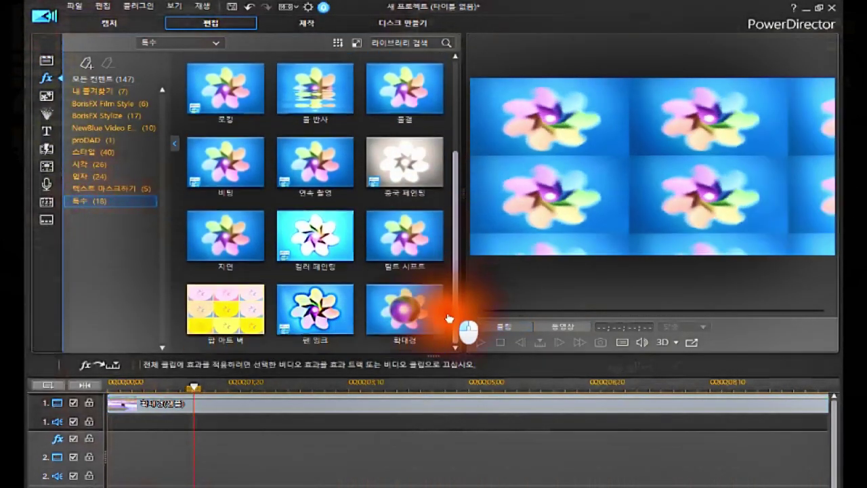
left_click(406, 312)
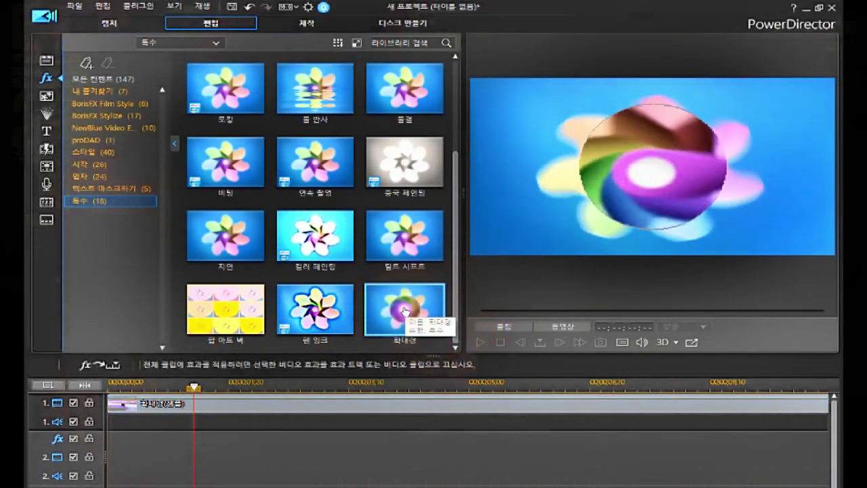
left_click_drag(404, 311, 109, 444)
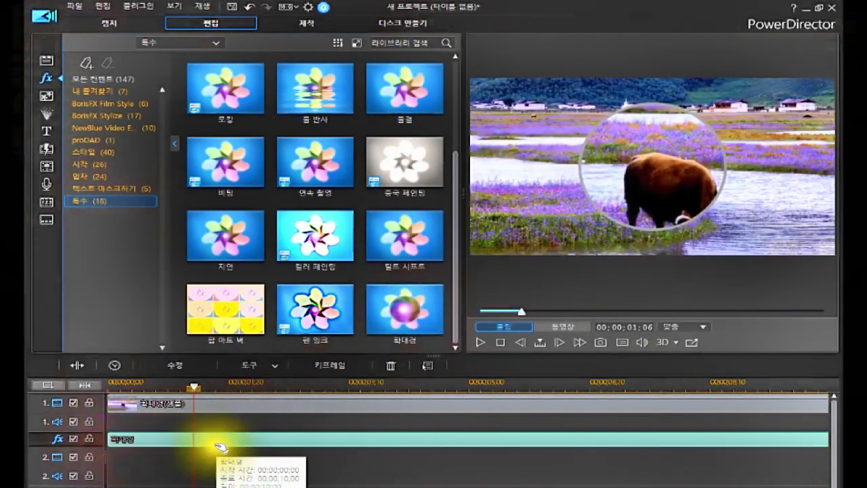
Move the playhead to 00;00;01;16 and select the 확대경 clip on the effect track
left_click(218, 386)
left_click(218, 439)
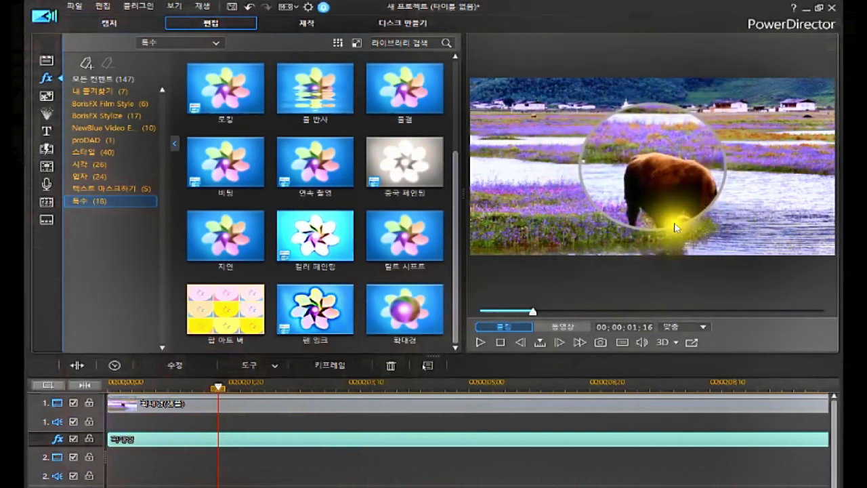
left_click(207, 440)
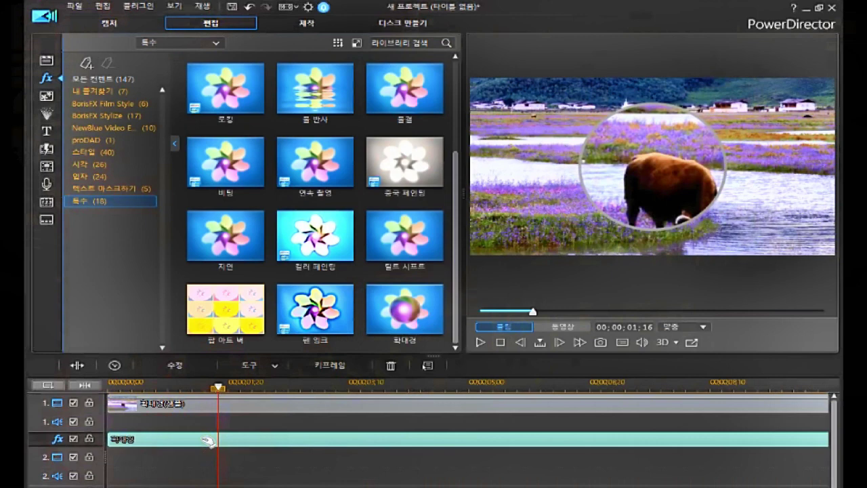
left_click(210, 441)
right_click(210, 440)
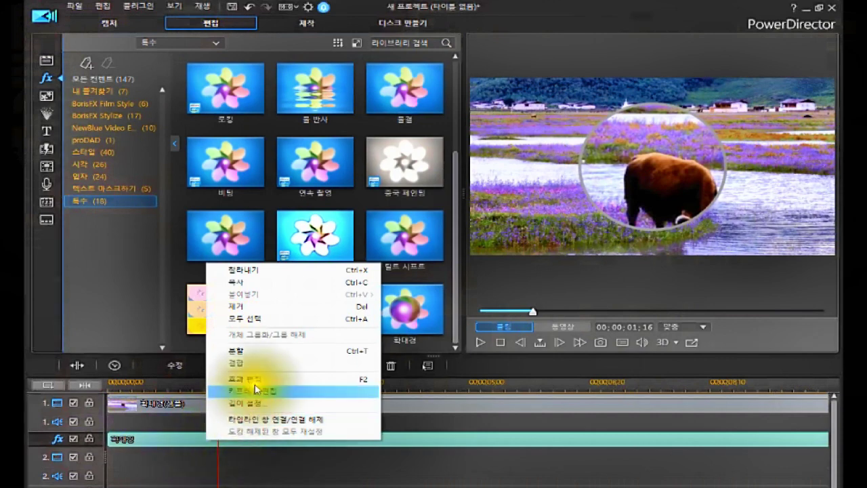
left_click(167, 437)
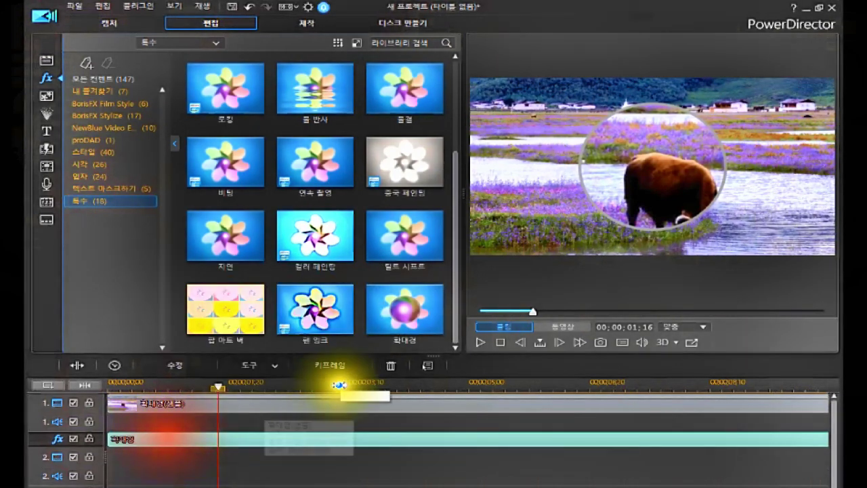
Open the effect settings of the 확대경 clip and its center position dialog
left_click(427, 364)
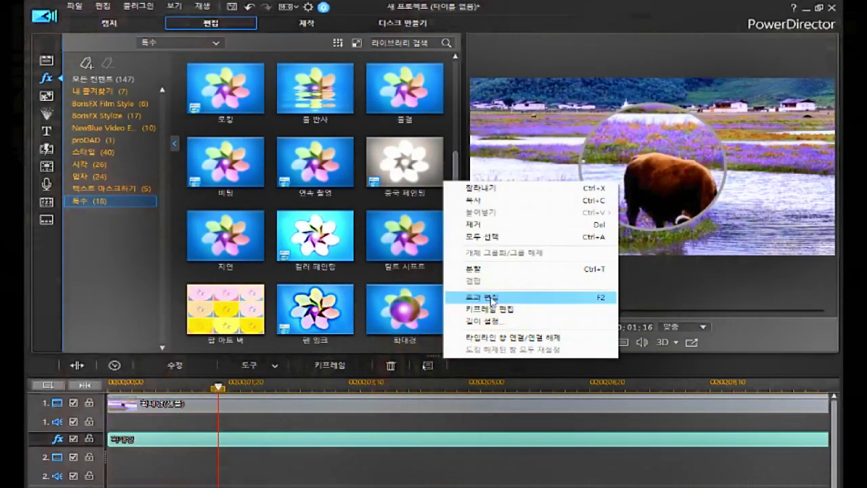
left_click(191, 439)
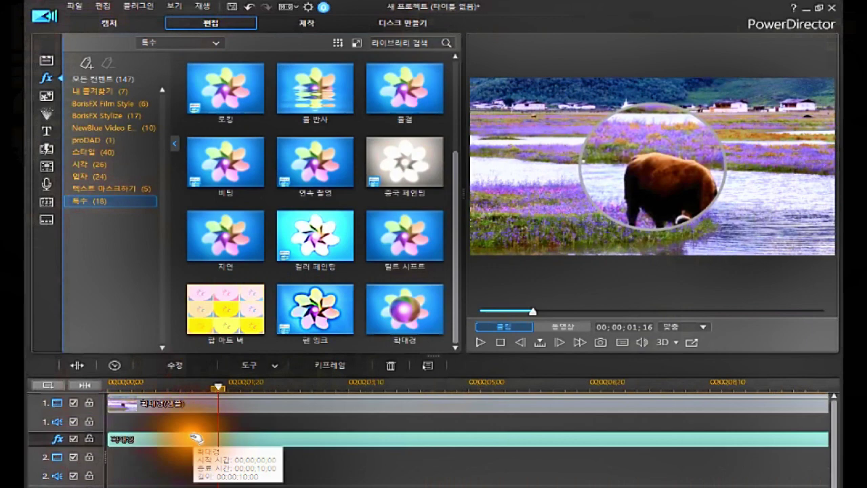
left_click(175, 366)
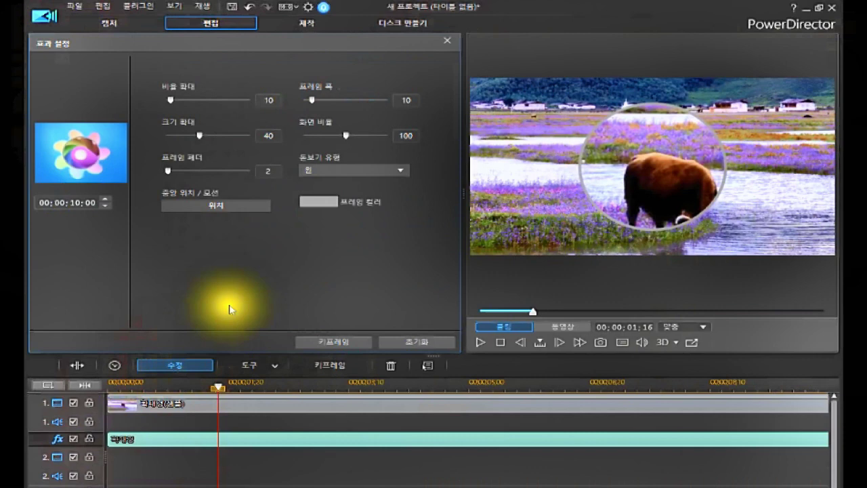
left_click(41, 201)
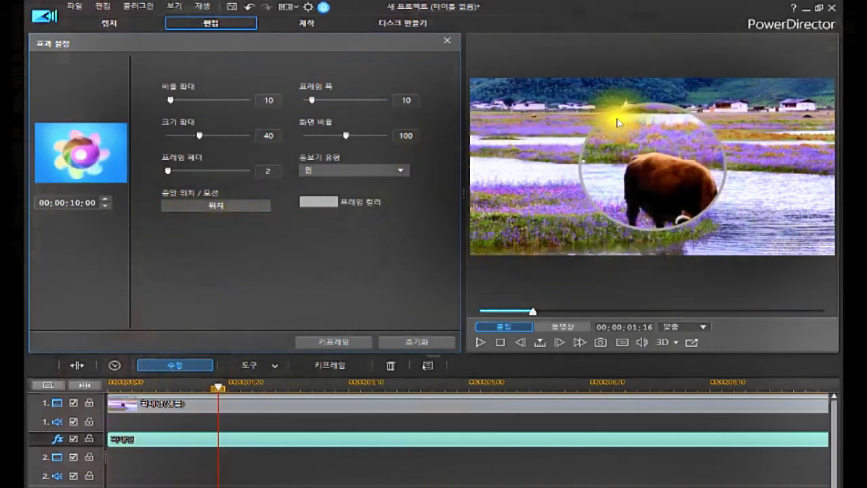
left_click(218, 205)
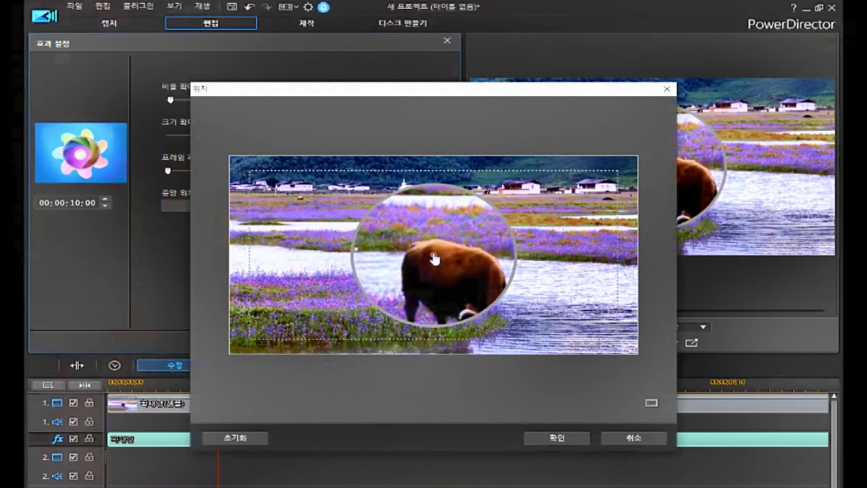
left_click(434, 258)
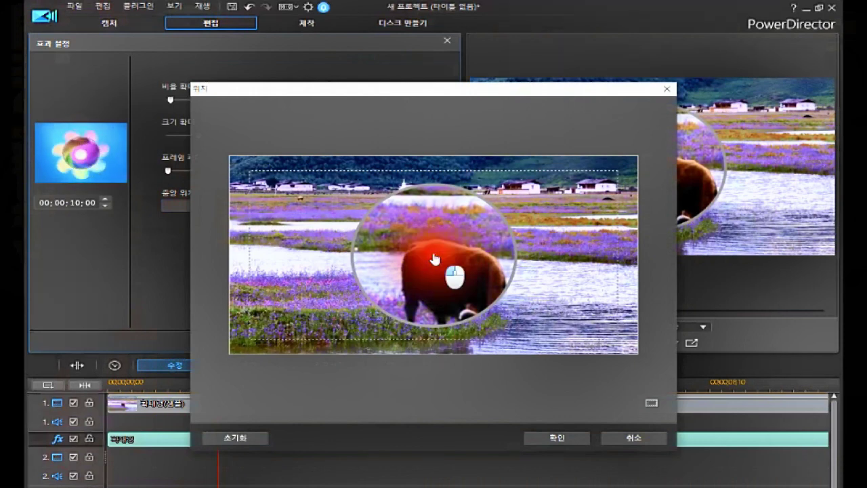
mouse_move(434, 258)
left_mouse_down()
mouse_move(451, 285)
mouse_move(454, 275)
left_mouse_up()
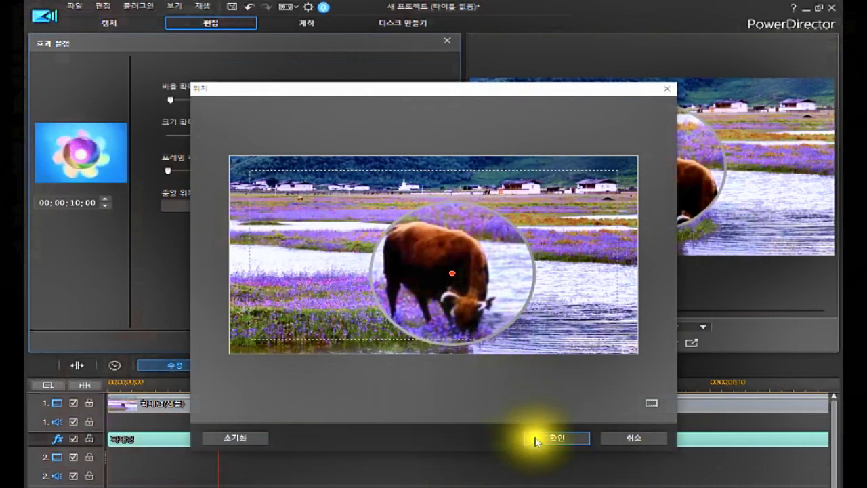
left_click(243, 437)
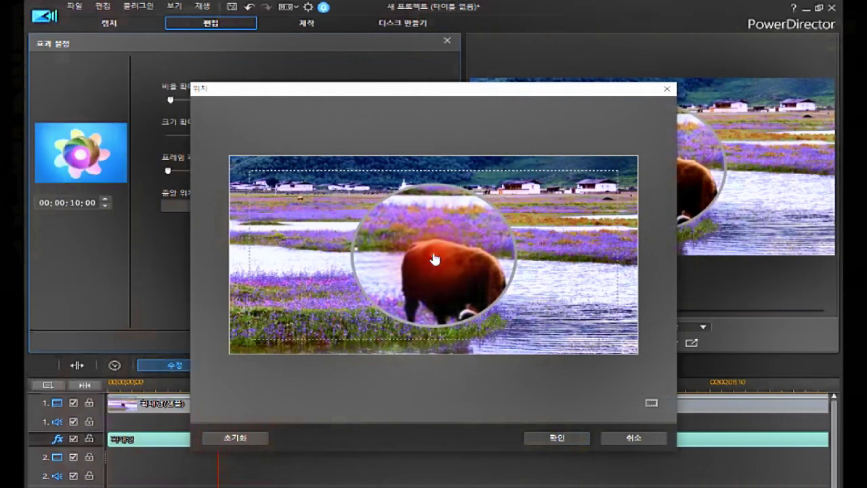
Move the magnifier's center down and to the right so the circle encloses the grazing animal, and apply the position
left_click_drag(434, 258, 449, 279)
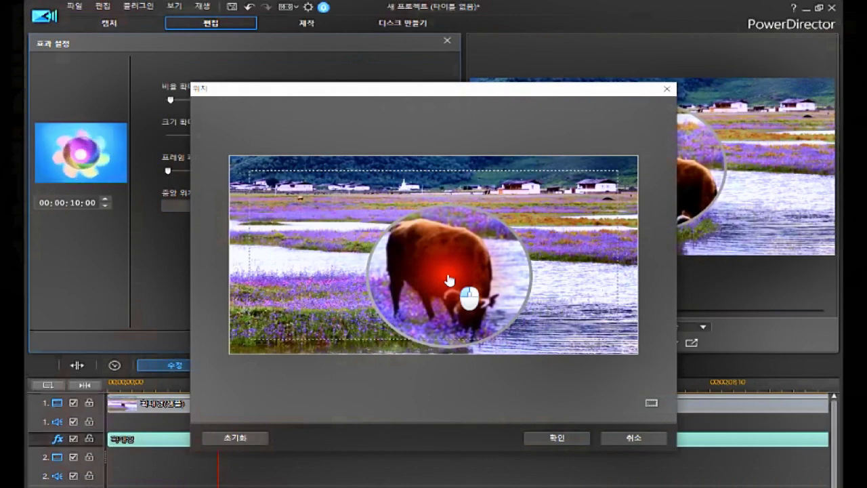
left_click_drag(449, 280, 450, 280)
left_click(553, 439)
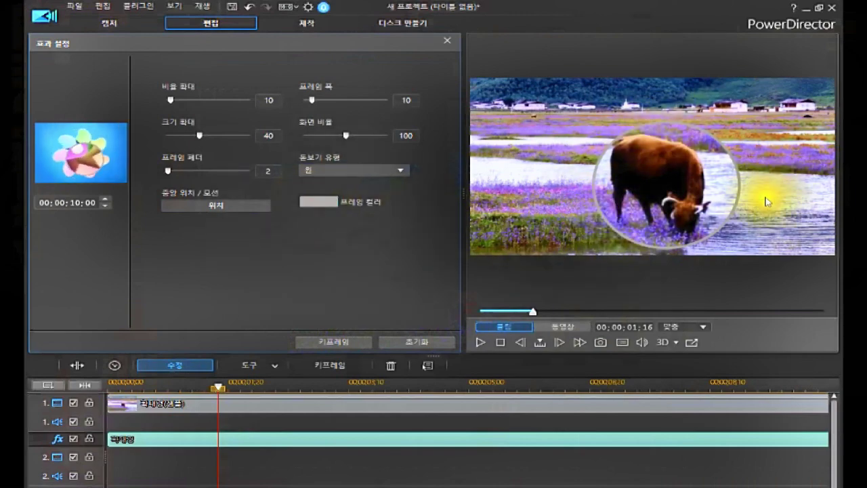
Change the magnifier's 프레임 컬러 to yellow
left_click(313, 201)
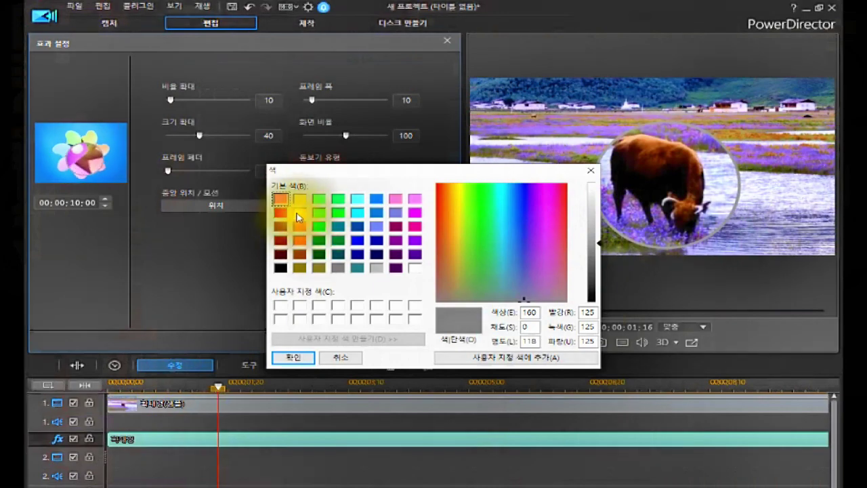
left_click(298, 214)
left_click(294, 357)
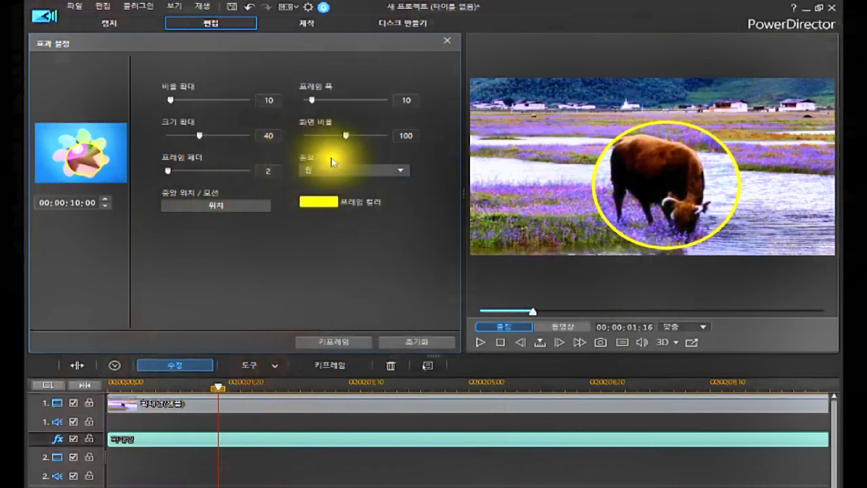
Try the 사각형 magnifier type and switch back to 원
left_click(403, 170)
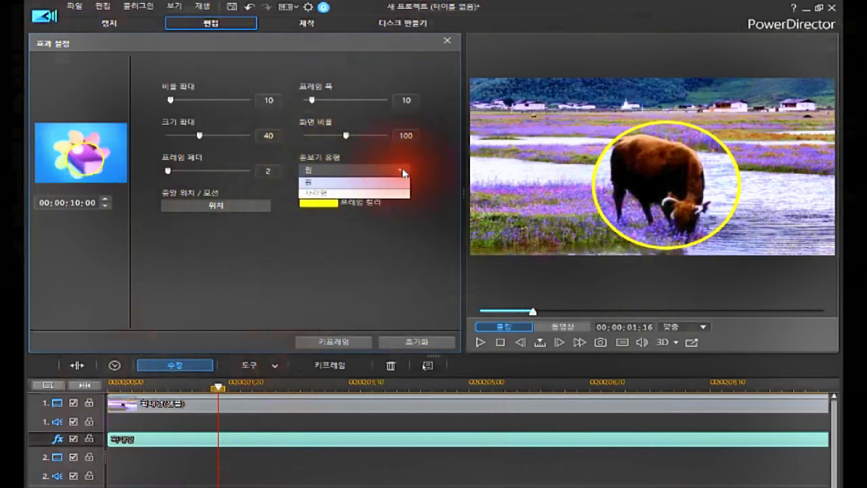
left_click(354, 193)
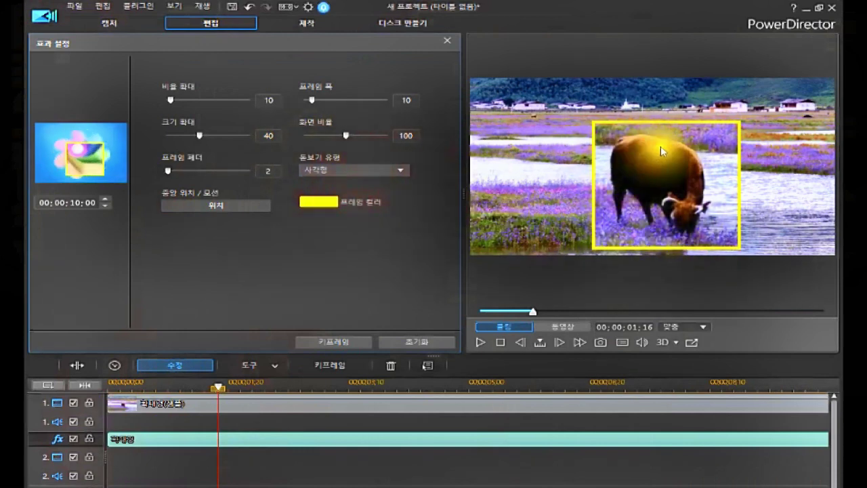
left_click(403, 171)
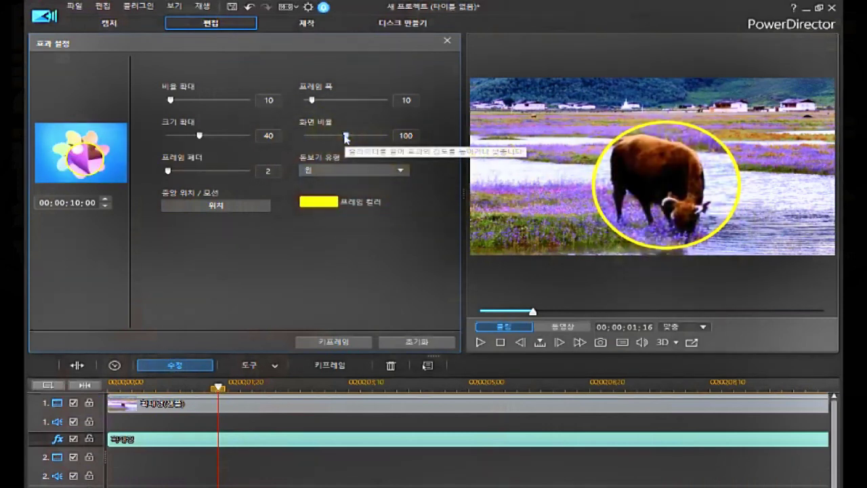
Set the magnifier's 화면 비율 to 98 and its 프레임 폭 to 12
left_click_drag(346, 139, 336, 139)
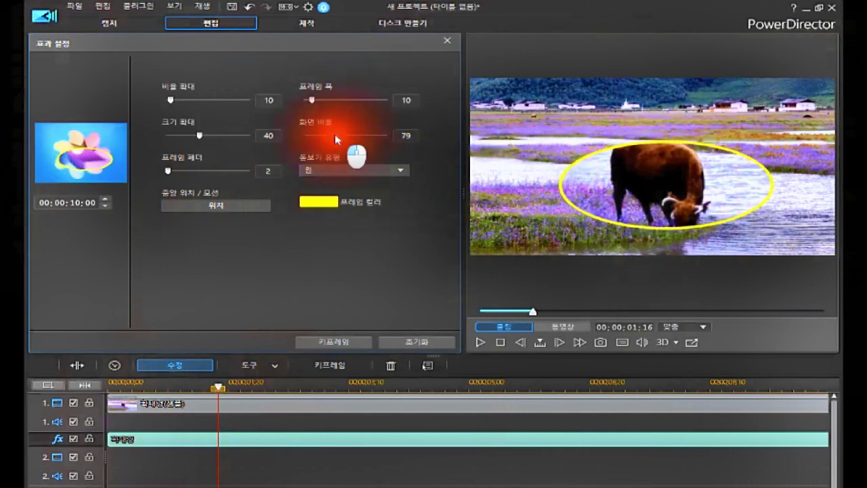
mouse_move(336, 139)
left_mouse_down()
mouse_move(327, 139)
mouse_move(361, 139)
mouse_move(342, 146)
left_mouse_up()
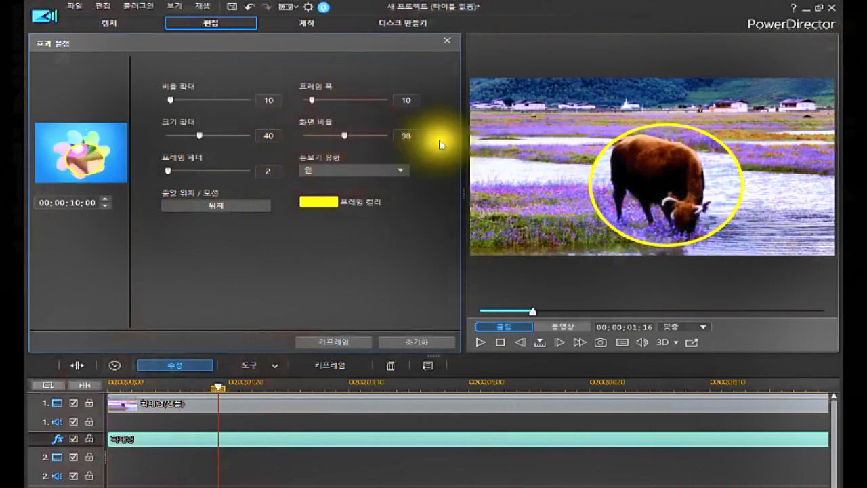
left_click(313, 104)
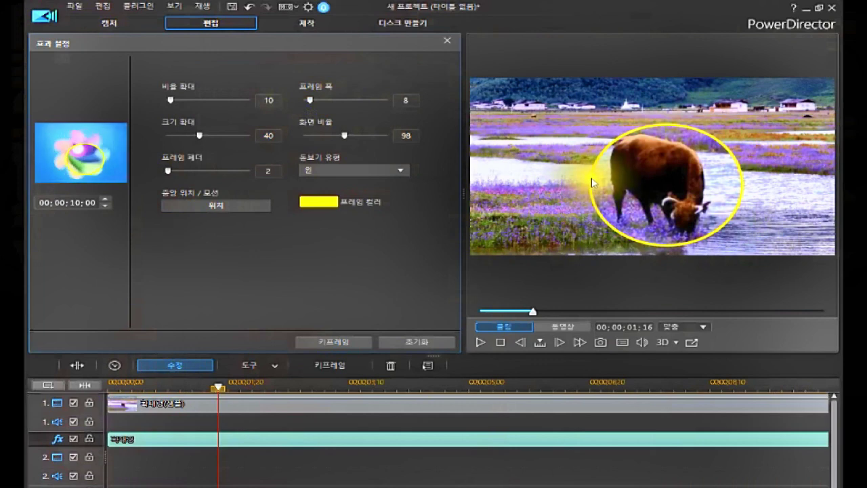
left_click(311, 99)
left_click_drag(311, 99, 314, 132)
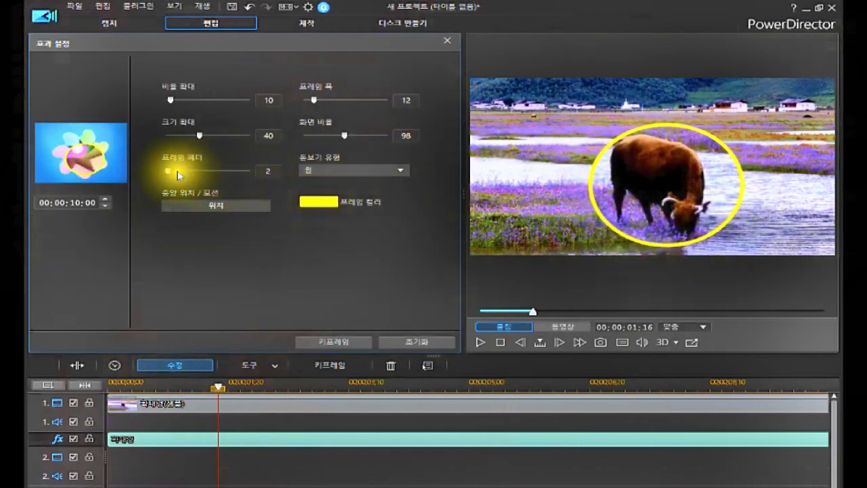
Set the magnifier's 프레임 페더 to 0 and its 크기 확대 to 41
left_click_drag(168, 174, 151, 184)
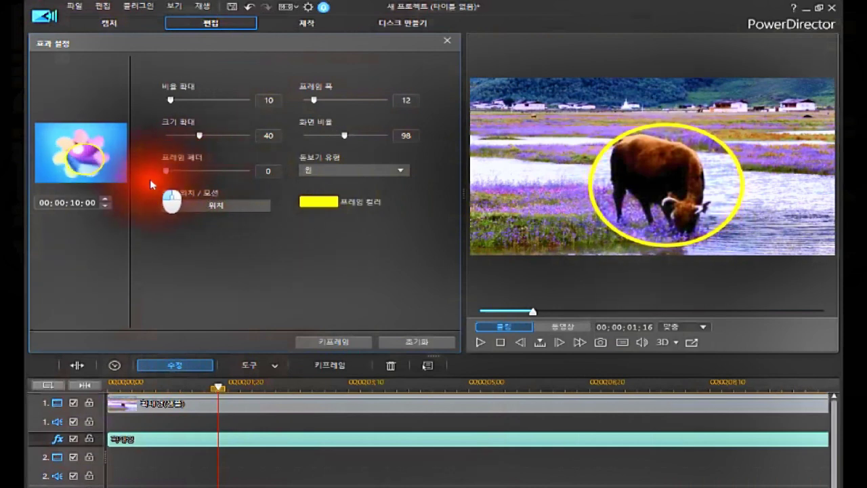
mouse_move(149, 179)
left_mouse_down()
mouse_move(215, 169)
mouse_move(162, 174)
left_mouse_up()
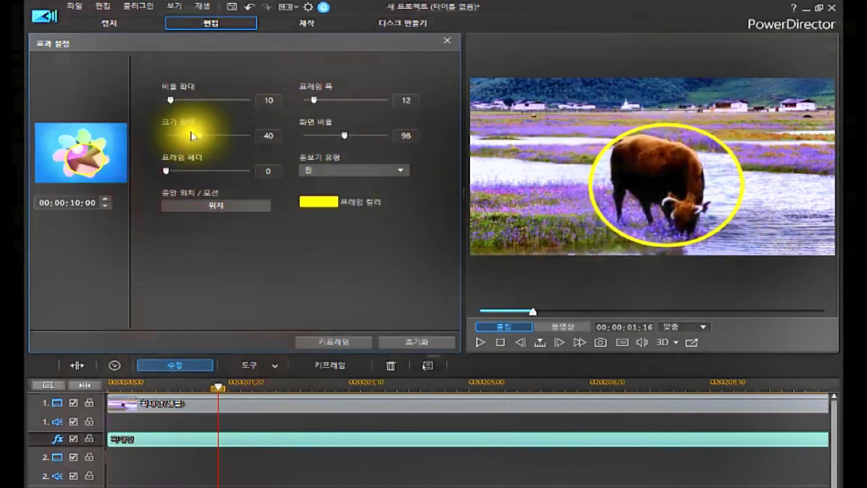
mouse_move(199, 135)
left_mouse_down()
mouse_move(194, 141)
mouse_move(201, 146)
left_mouse_up()
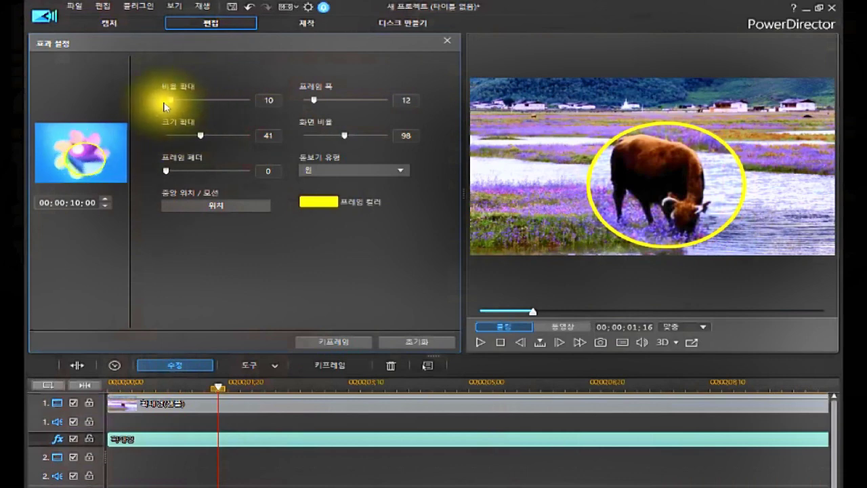
Set the magnifier's 비율 확대 to 11 and its 크기 확대 to 33
left_click_drag(167, 104, 173, 103)
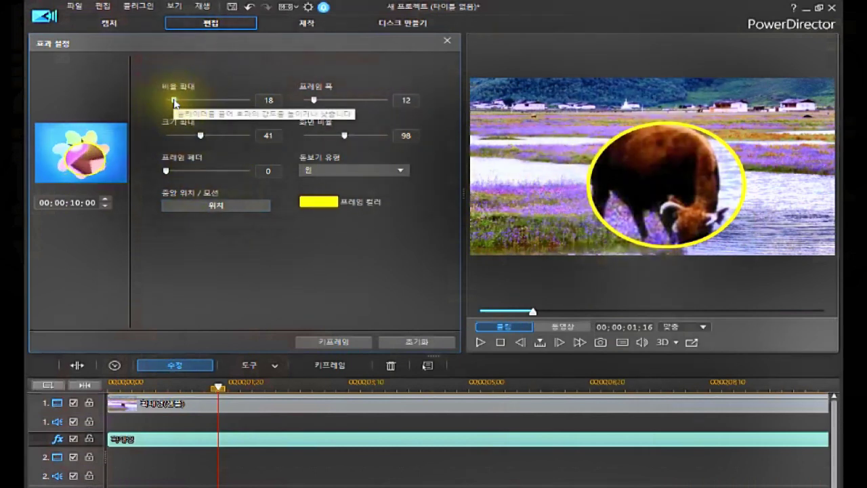
left_click_drag(175, 103, 171, 109)
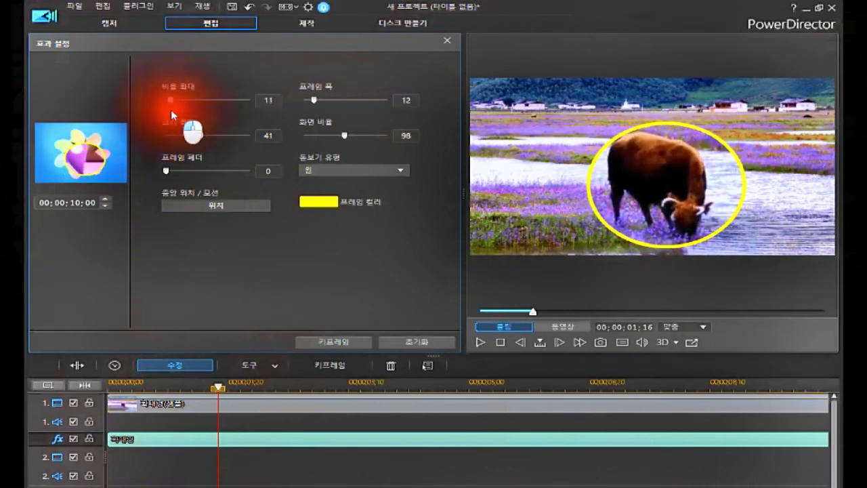
left_click(202, 138)
left_click_drag(203, 139, 197, 140)
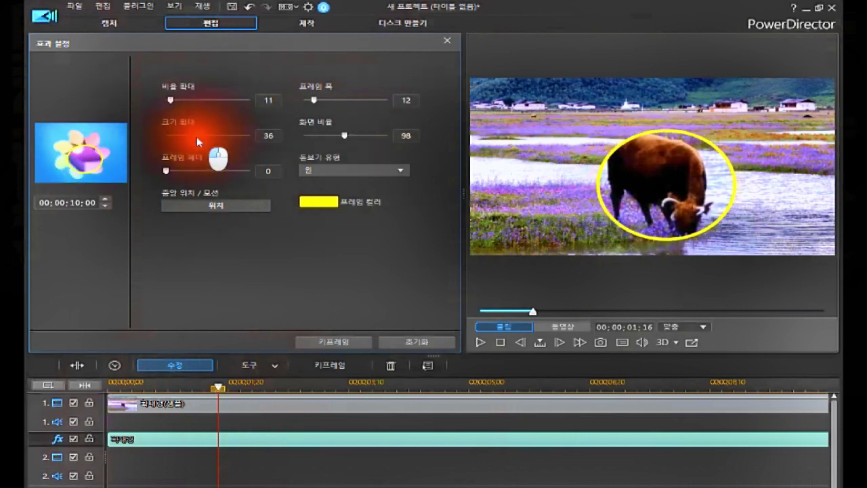
mouse_move(198, 141)
left_mouse_down()
mouse_move(193, 154)
mouse_move(177, 153)
mouse_move(217, 154)
mouse_move(207, 154)
left_mouse_up()
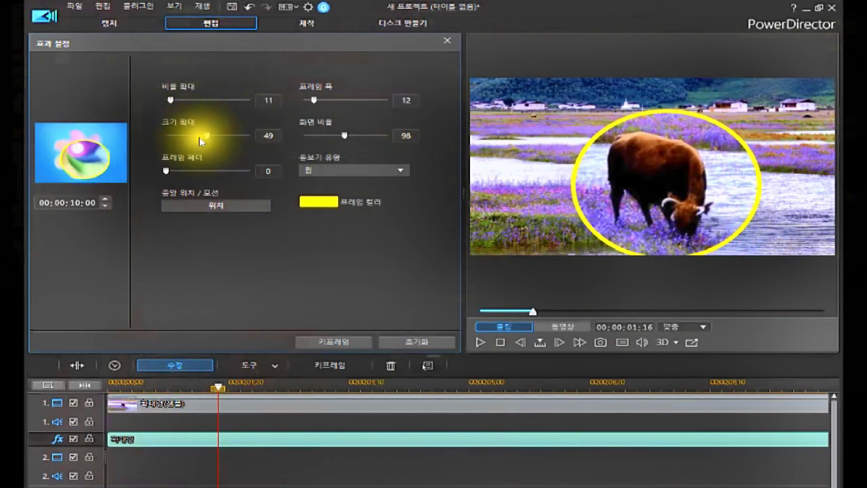
left_click_drag(203, 138, 190, 143)
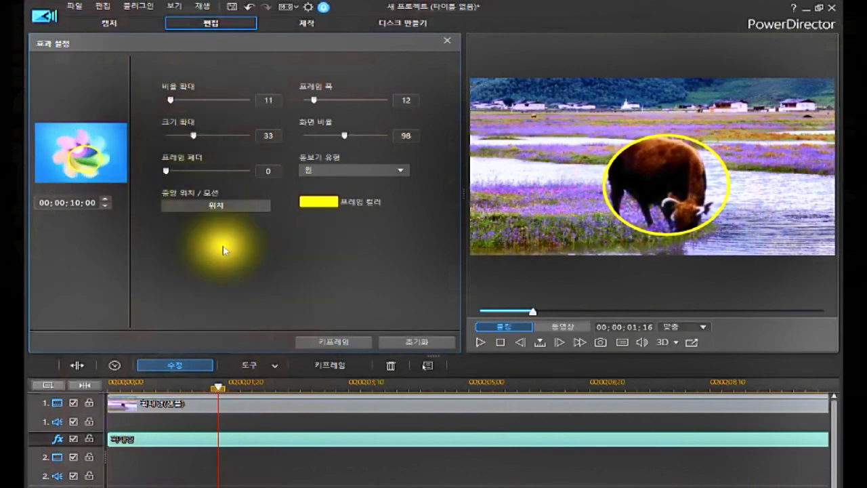
Open the keyframe settings of the 확대경 effect
left_click(332, 342)
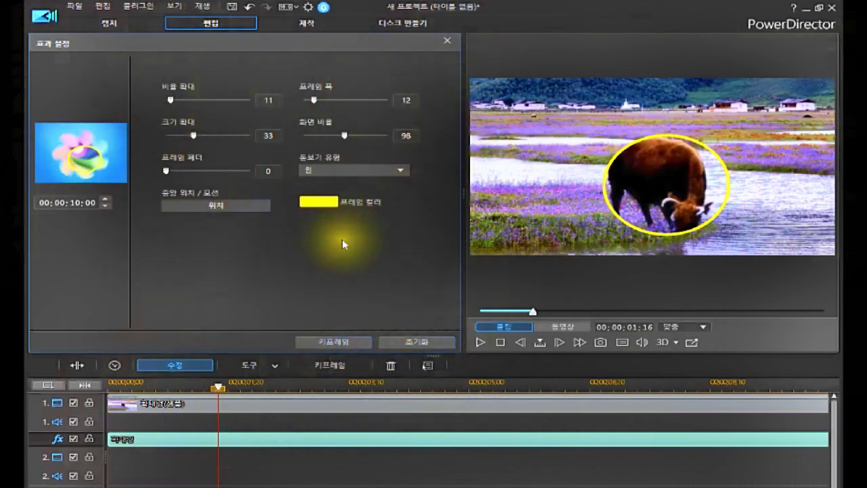
left_click(335, 342)
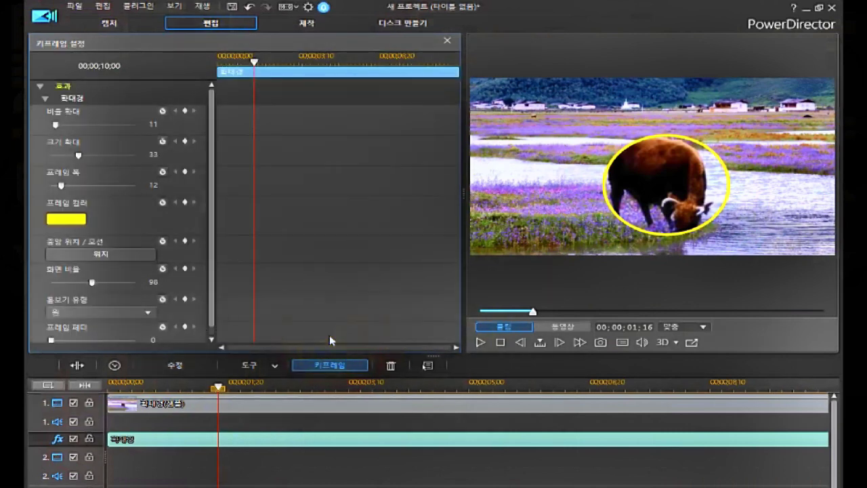
left_click(329, 335)
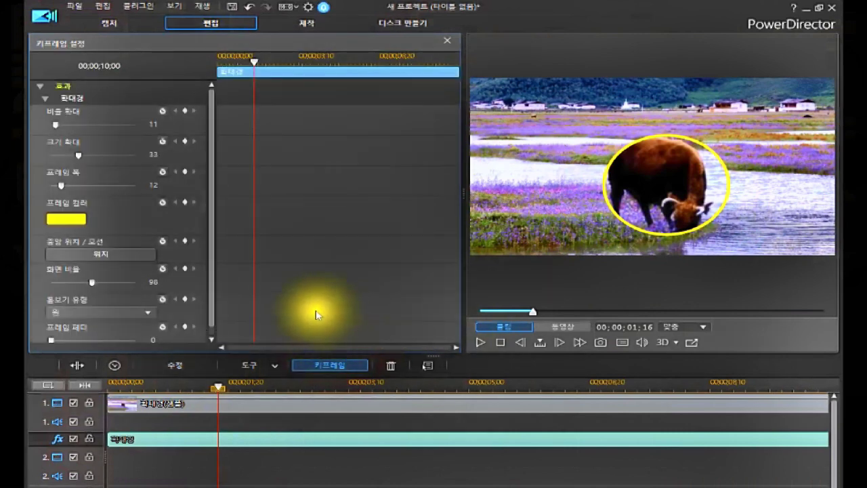
left_click_drag(212, 344, 226, 217)
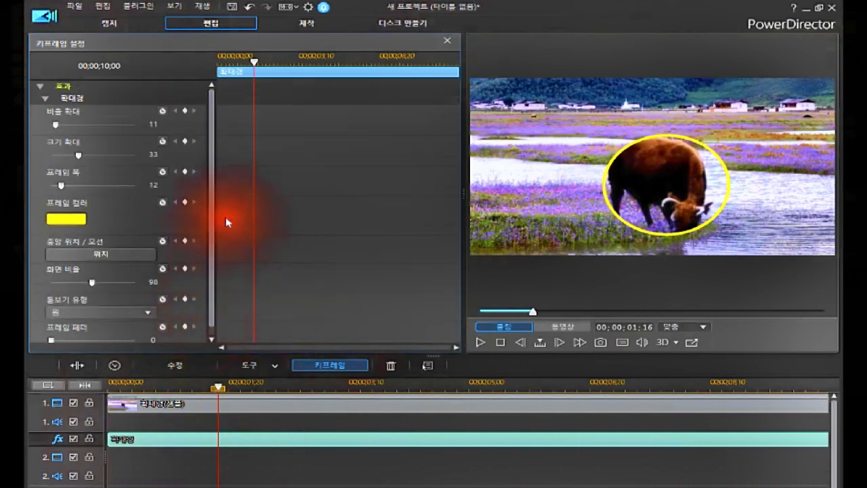
Move the playhead to 00;00;03;25 within the 확대경 effect's keyframe timeline
left_click(322, 63)
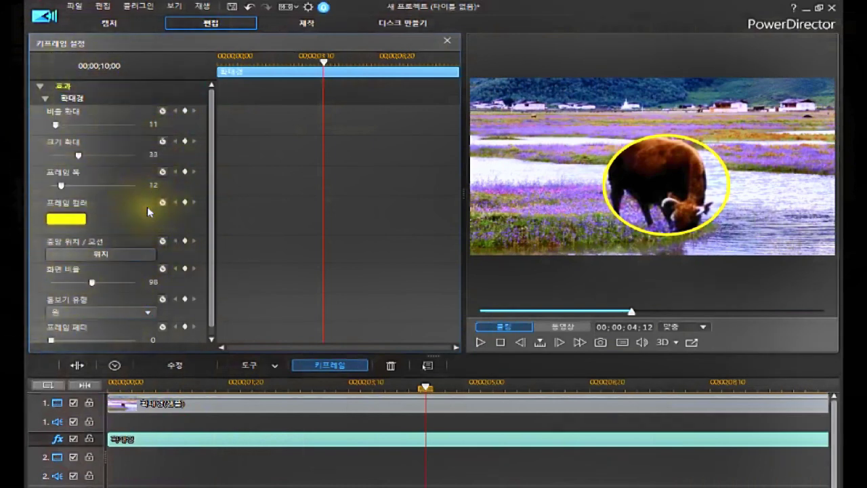
left_click(318, 98)
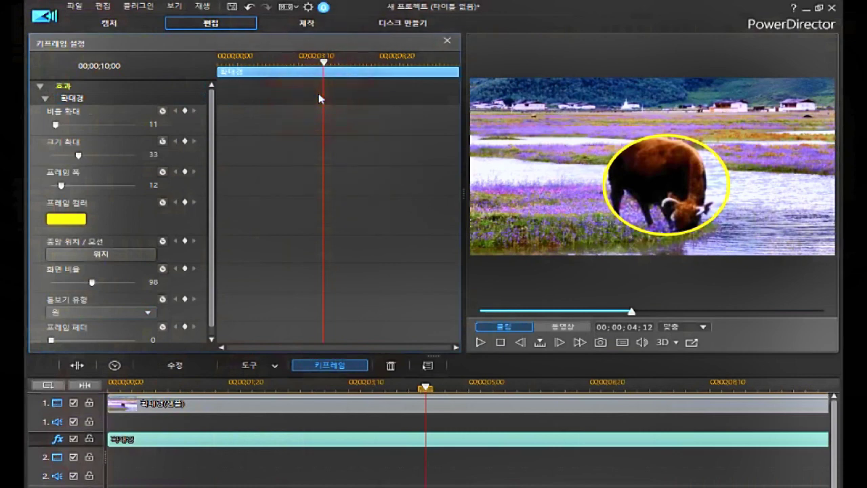
left_click(326, 65)
left_click_drag(319, 86, 311, 116)
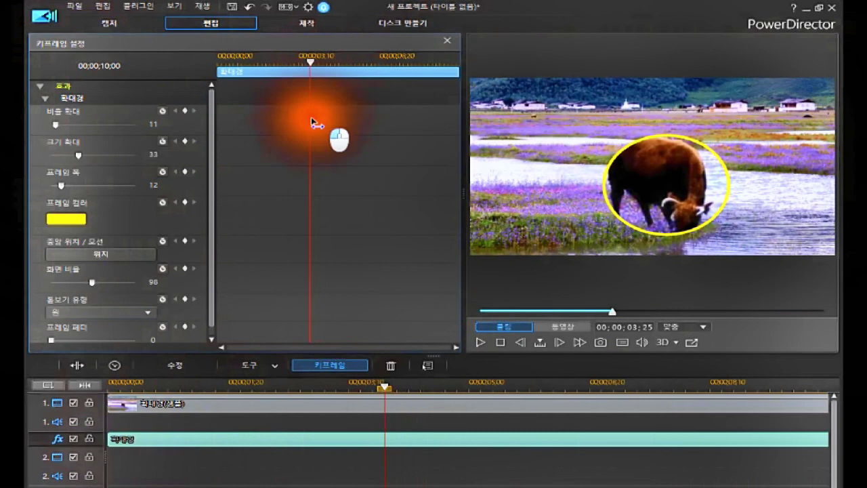
left_click(184, 110)
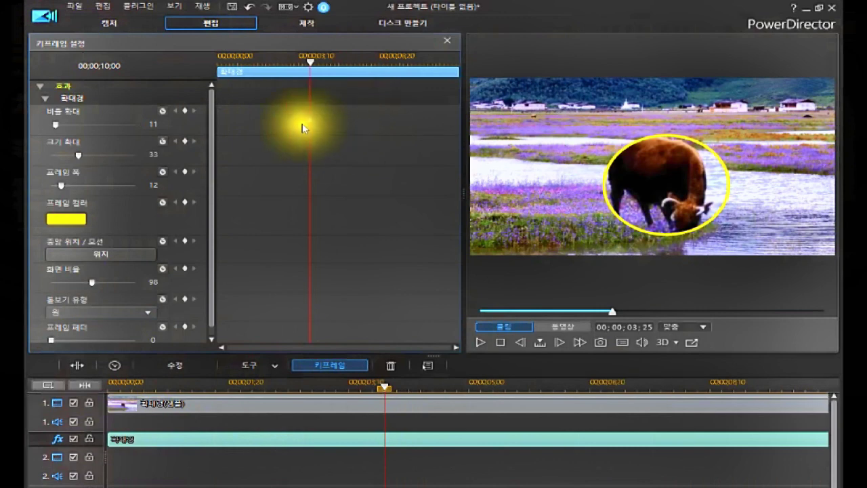
Add keyframes for all of the 확대경 effect's parameters, from 비율 확대 to 프레임 페더, at 00;00;03;25
left_click(184, 142)
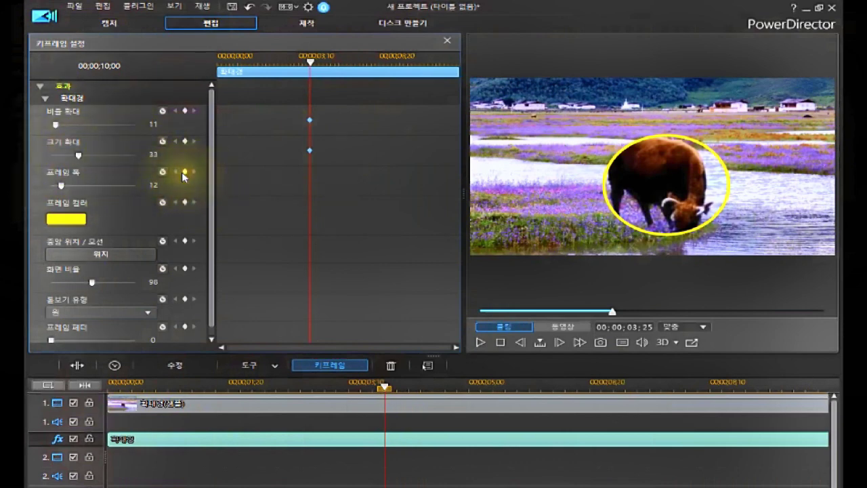
left_click(184, 172)
left_click(184, 203)
left_click(184, 241)
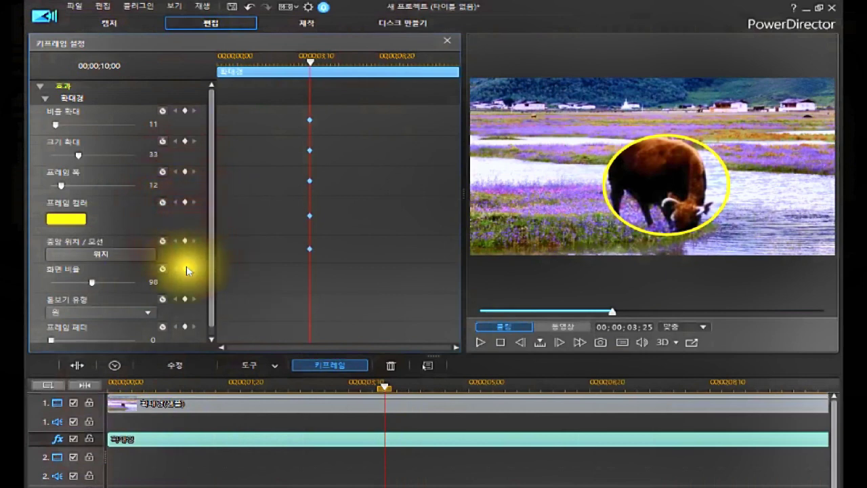
left_click(184, 327)
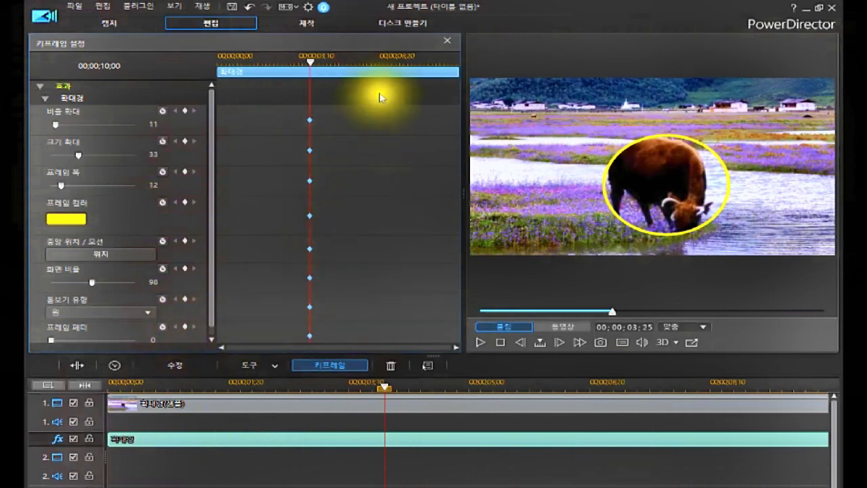
Move the playhead to 00;00;06;17 and set the magnifier's 비율 확대 to 2 there
left_click(388, 62)
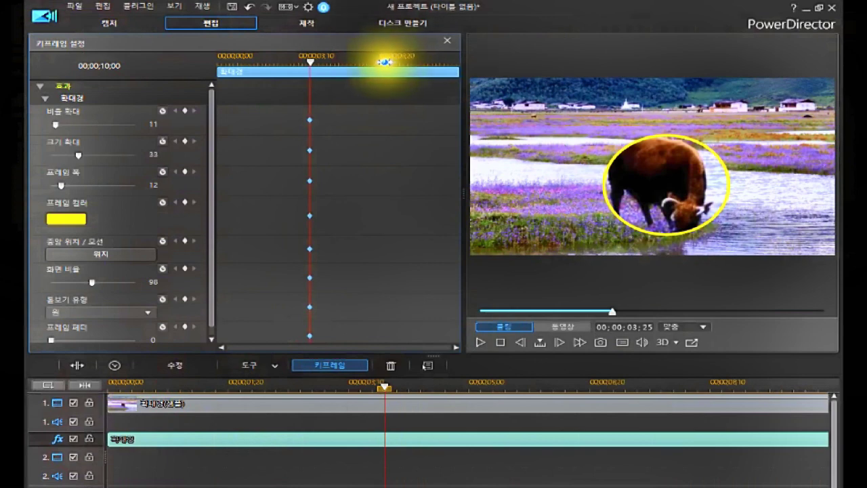
left_click(383, 62)
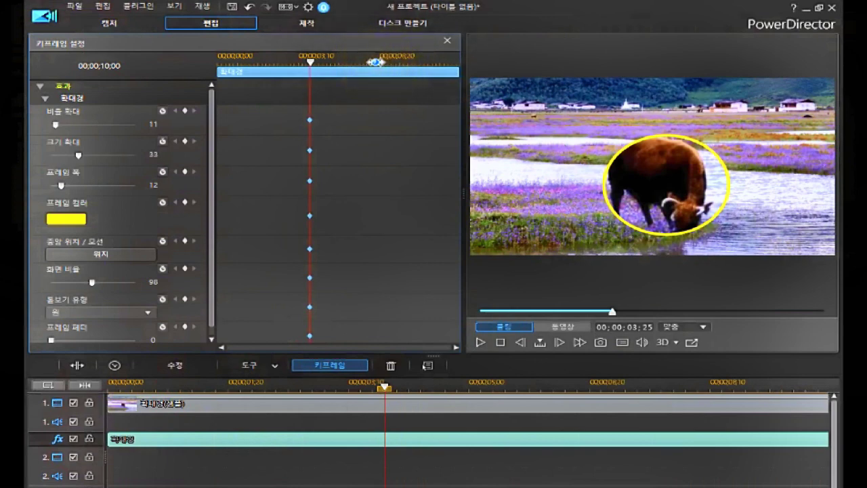
left_click(375, 62)
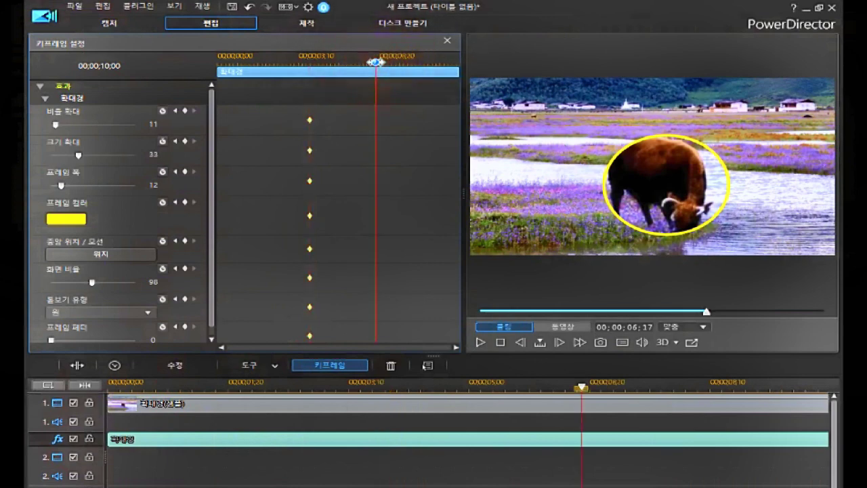
left_click(52, 126)
left_click_drag(51, 127, 48, 151)
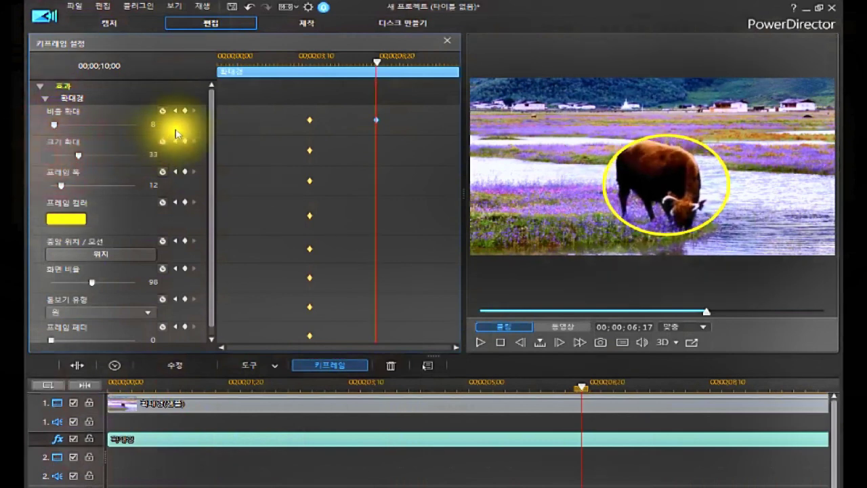
left_click(153, 124)
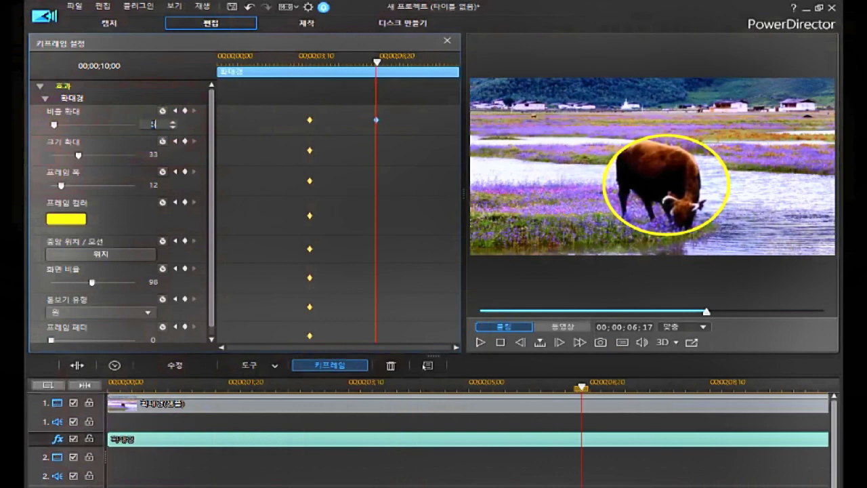
key("Return")
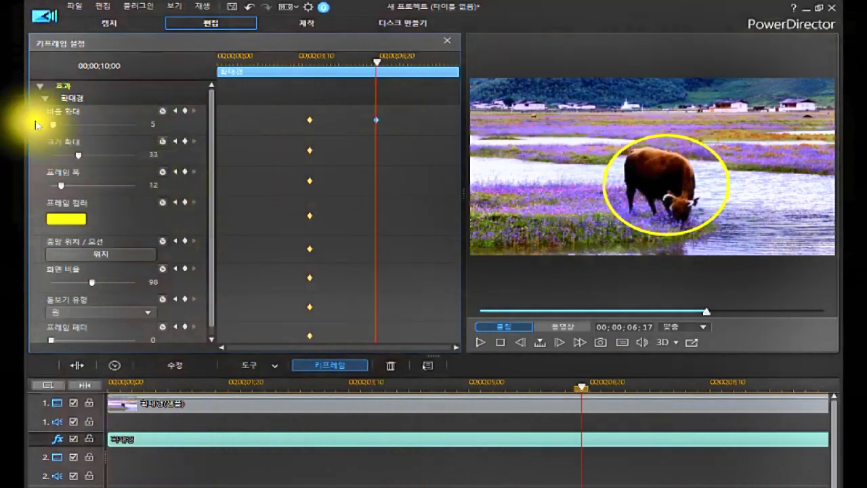
left_click_drag(54, 125, 51, 126)
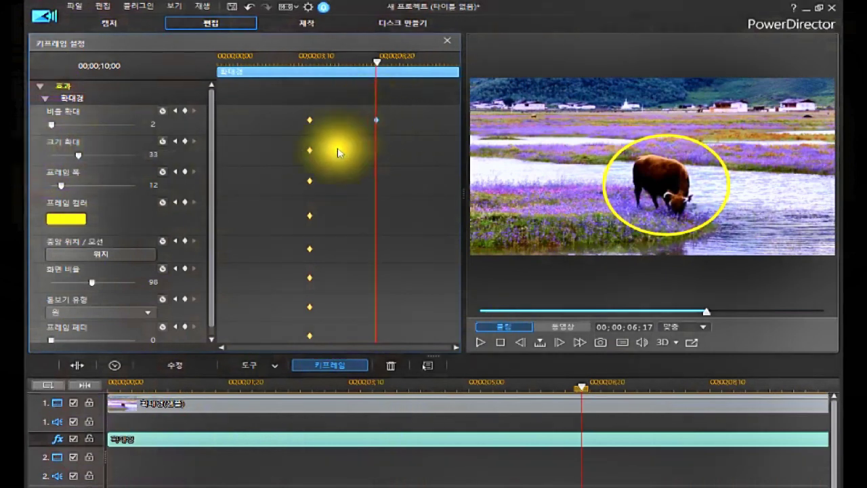
Set the magnifier's 크기 확대 to 43 and its 프레임 폭 to 31 at 00;00;06;17
left_click(80, 156)
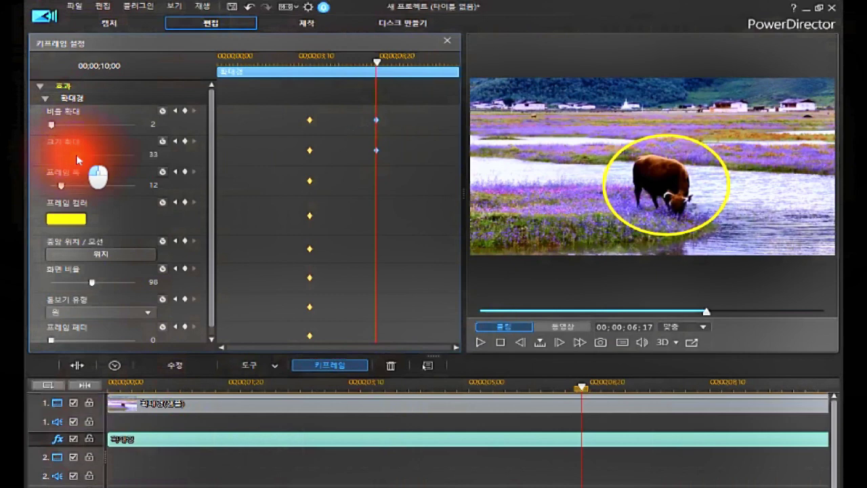
left_click_drag(77, 159, 85, 158)
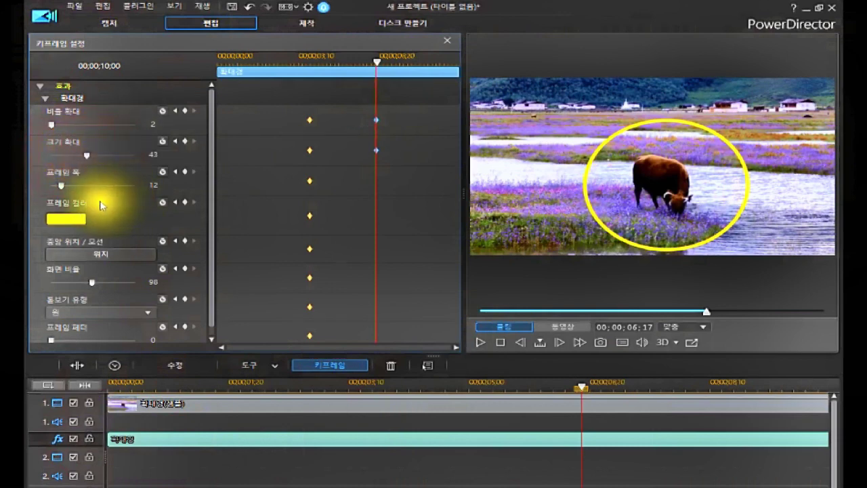
left_click_drag(59, 183, 75, 176)
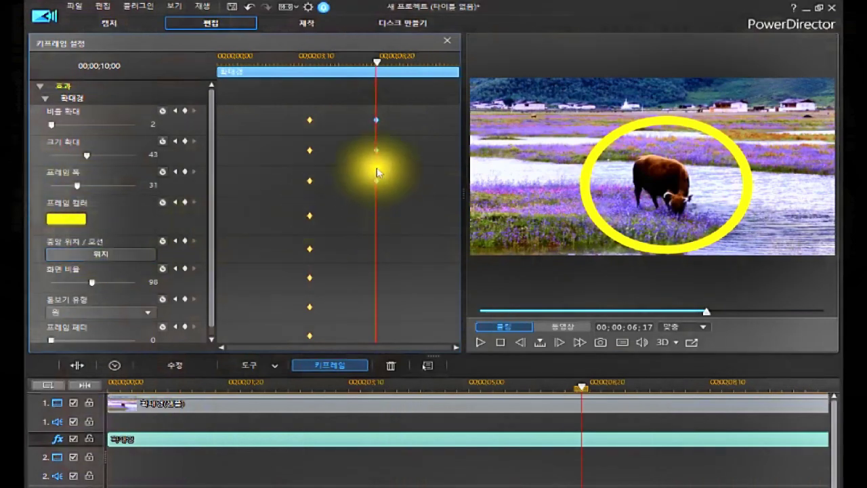
Change the magnifier's 프레임 컬러 to red at 00;00;06;17
left_click(66, 219)
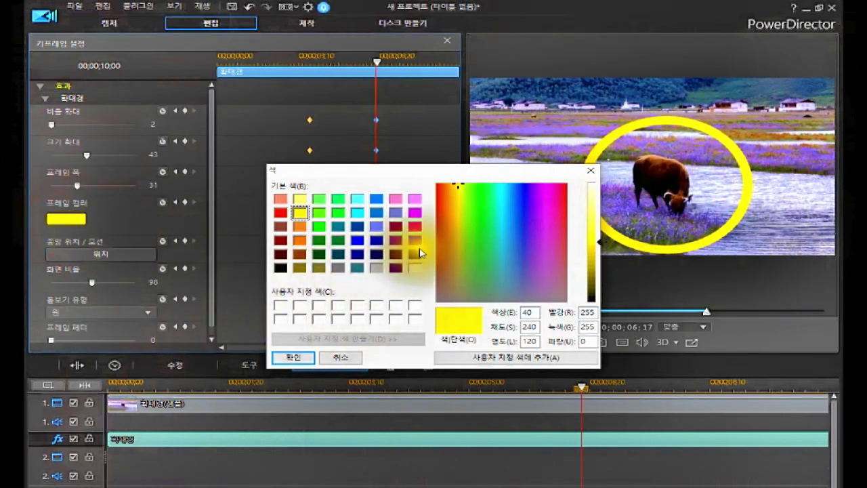
left_click(280, 212)
left_click(284, 356)
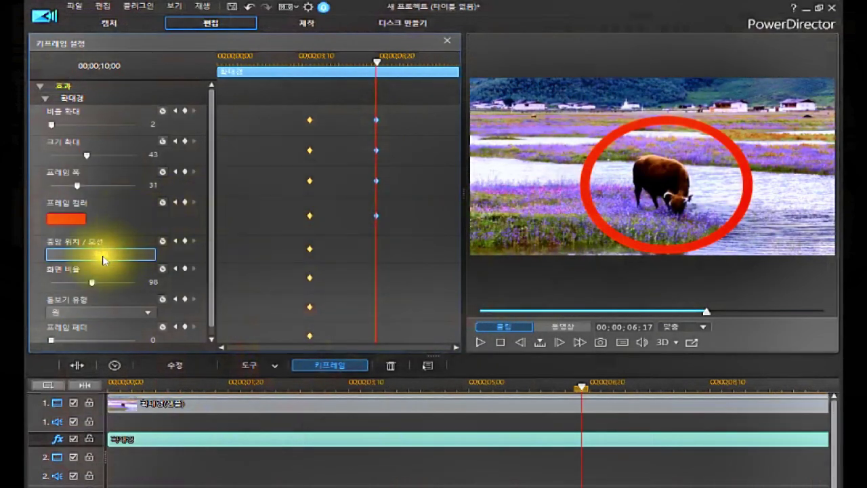
Shift the magnifier's center slightly down and to the right over the buffalo, and set its 화면 비율 to 82
left_click(102, 257)
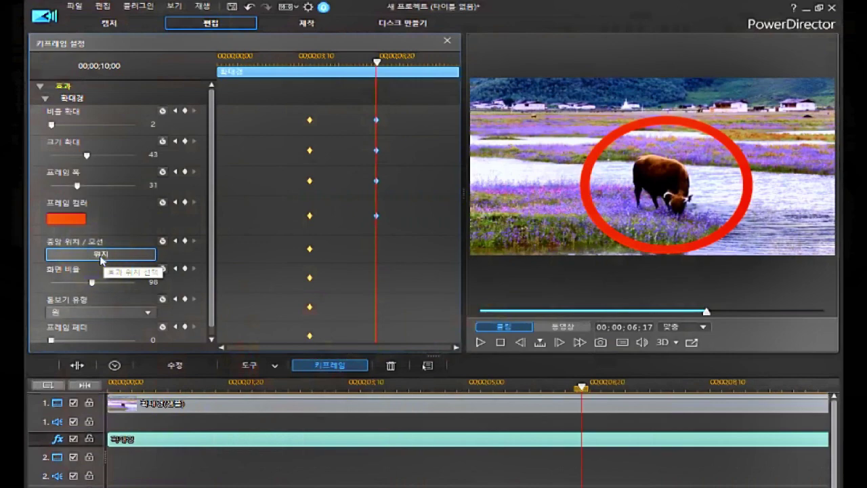
left_click(102, 257)
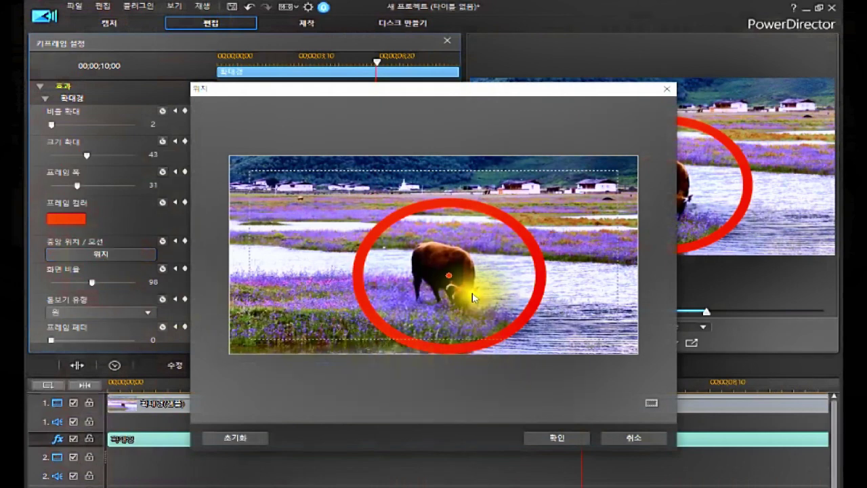
left_click_drag(450, 279, 459, 285)
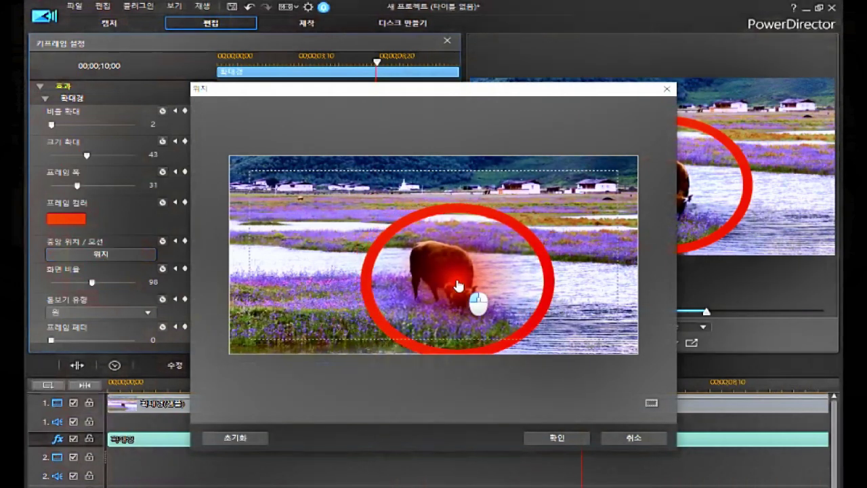
left_click_drag(458, 285, 458, 285)
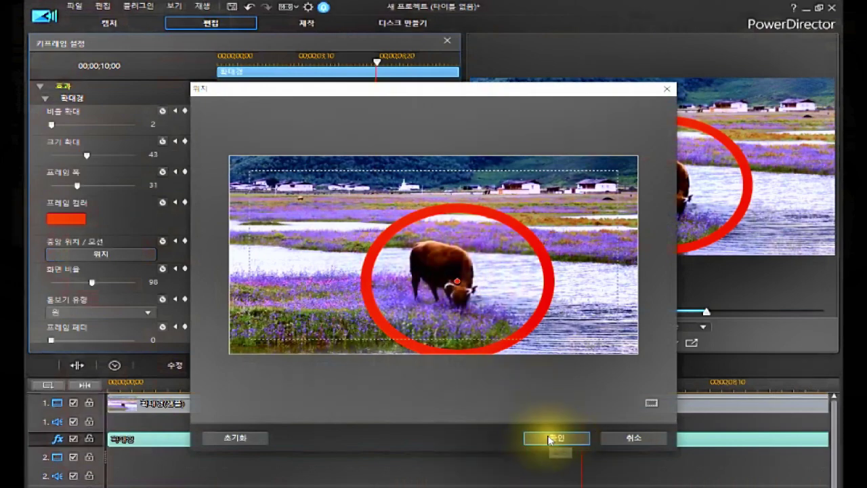
left_click(550, 438)
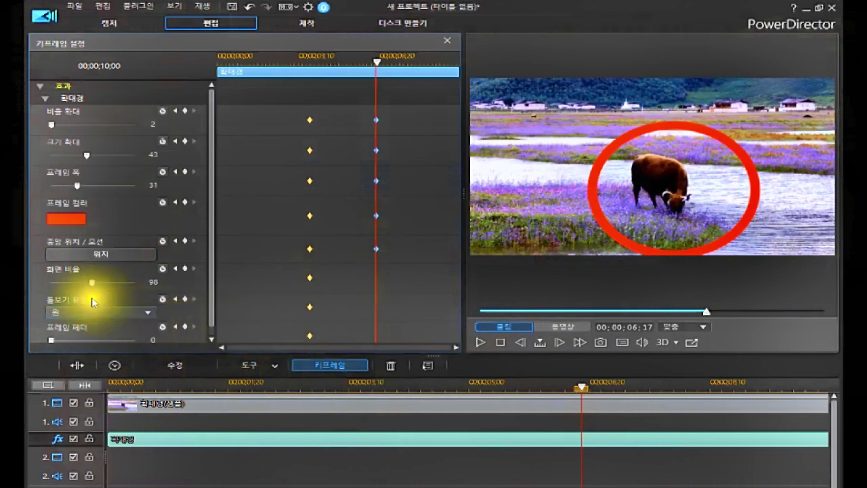
left_click_drag(92, 283, 82, 282)
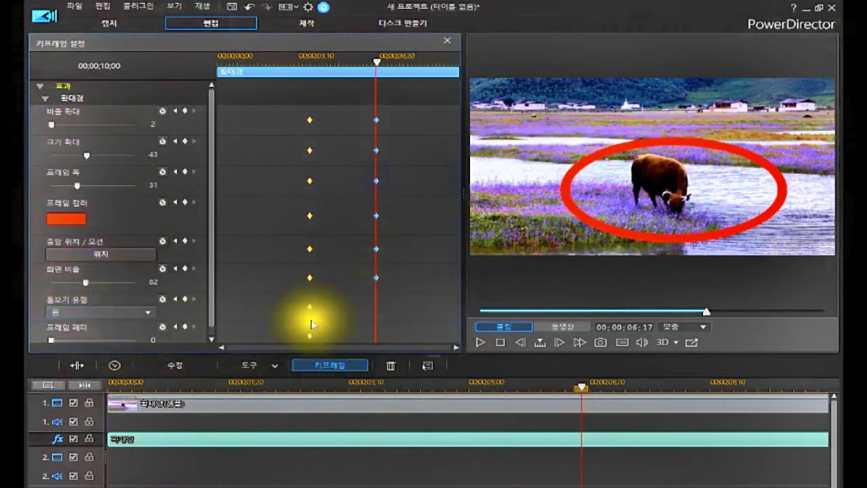
Change the 돋보기 유형 to 사각형 and add a 프레임 페더 keyframe of 0 at 00;00;06;17
left_click(144, 312)
left_click(121, 334)
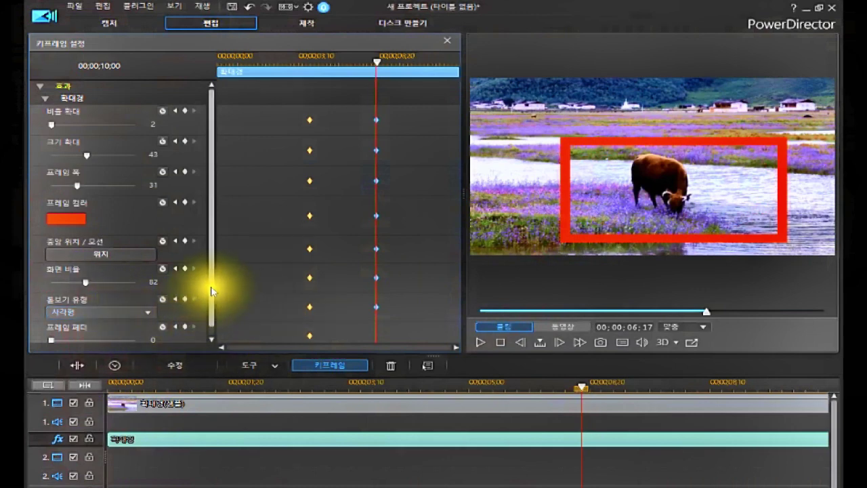
left_click_drag(211, 292, 211, 301)
mouse_move(49, 332)
left_mouse_down()
mouse_move(107, 330)
mouse_move(41, 333)
left_mouse_up()
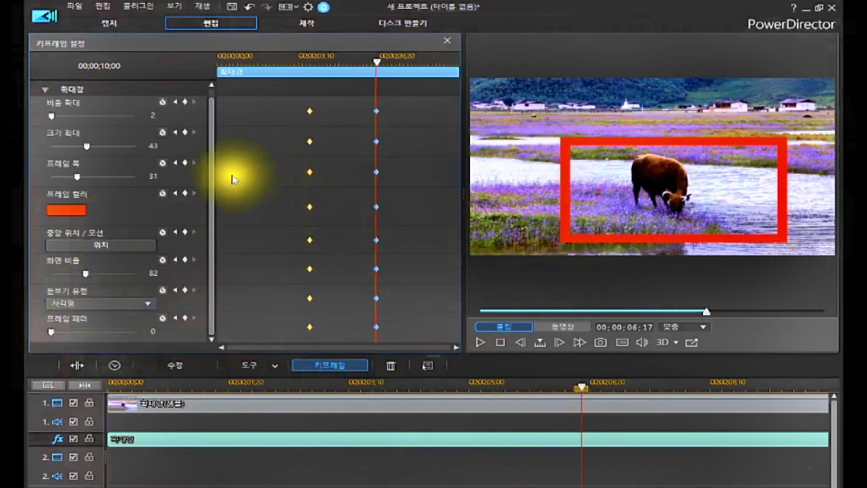
Set the 00;00;06;17 keyframes of 비율 확대 to 8 and 크기 확대 to 39
left_click(51, 116)
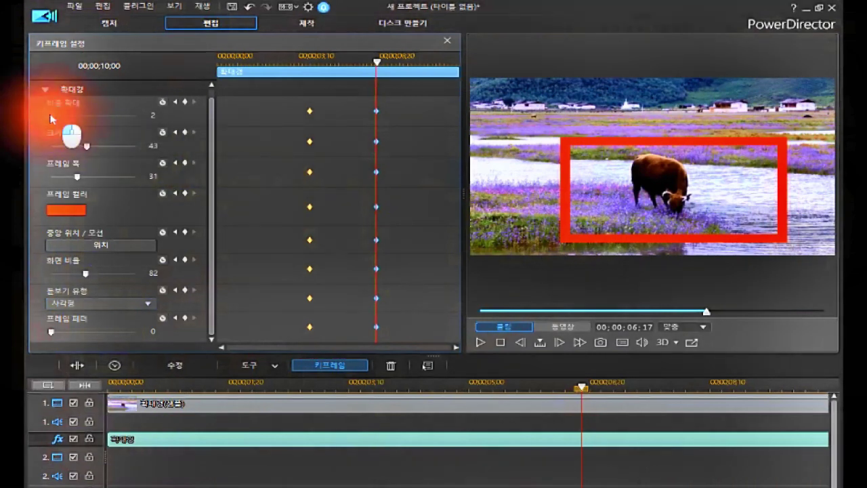
left_click_drag(54, 120, 54, 123)
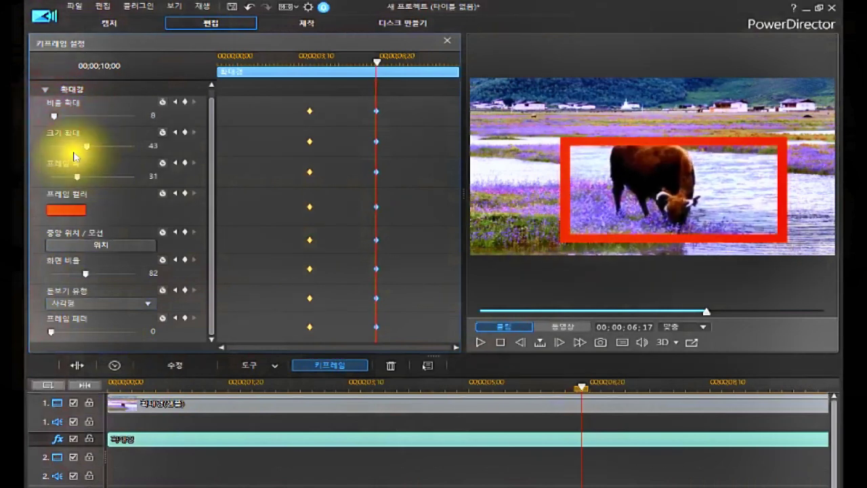
mouse_move(87, 147)
left_mouse_down()
mouse_move(96, 152)
mouse_move(82, 162)
left_mouse_up()
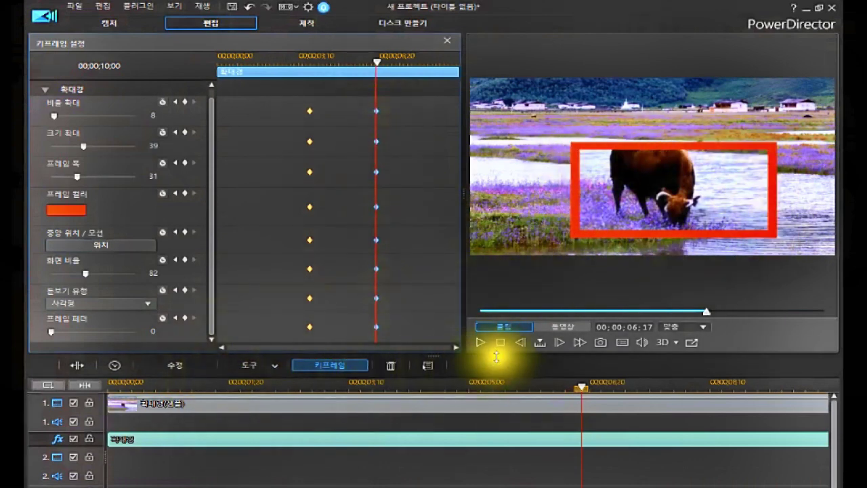
Return the playhead to the start of the clip to preview the keyframed magnifier effect
left_click(502, 343)
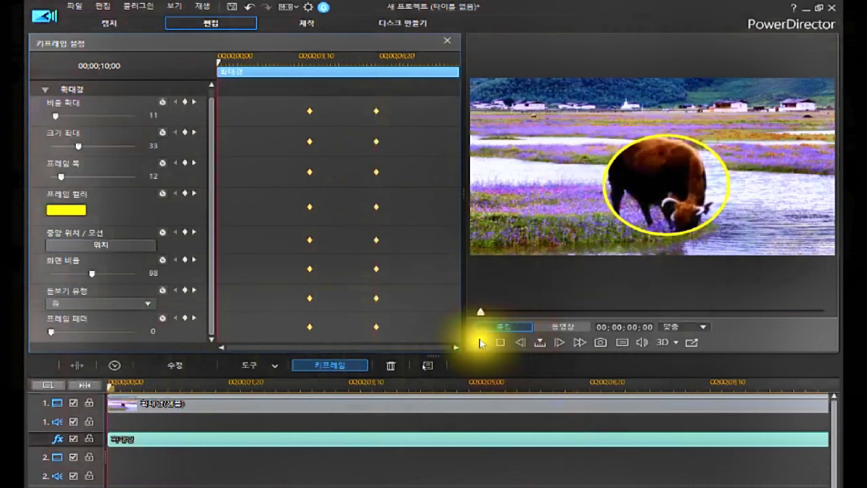